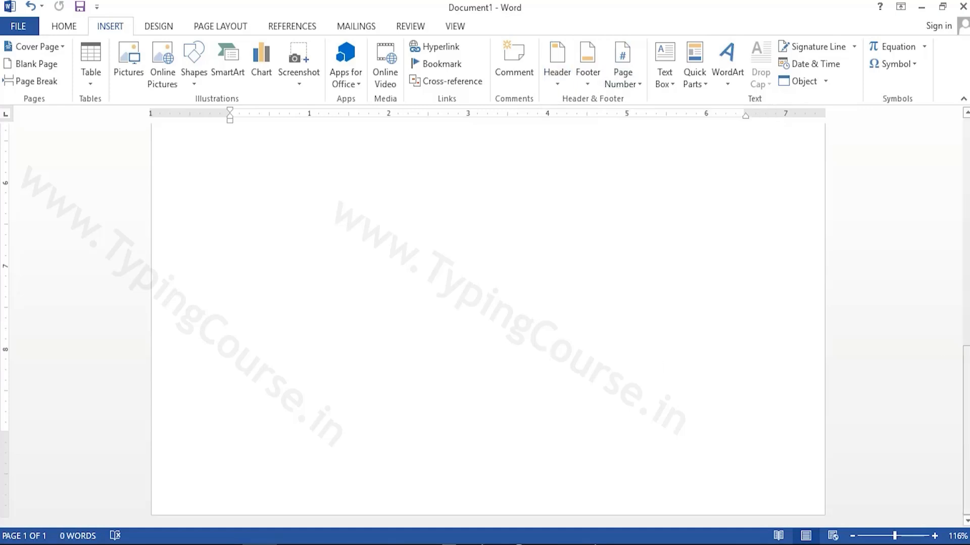
Insert the built-in Blank header at the top of the page
scroll(683, 139, "up", 10)
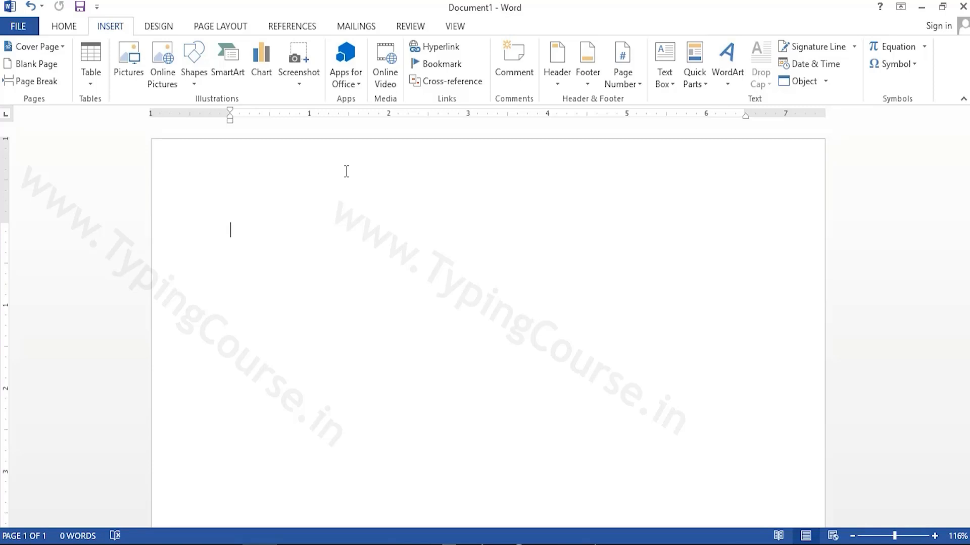
left_click(560, 82)
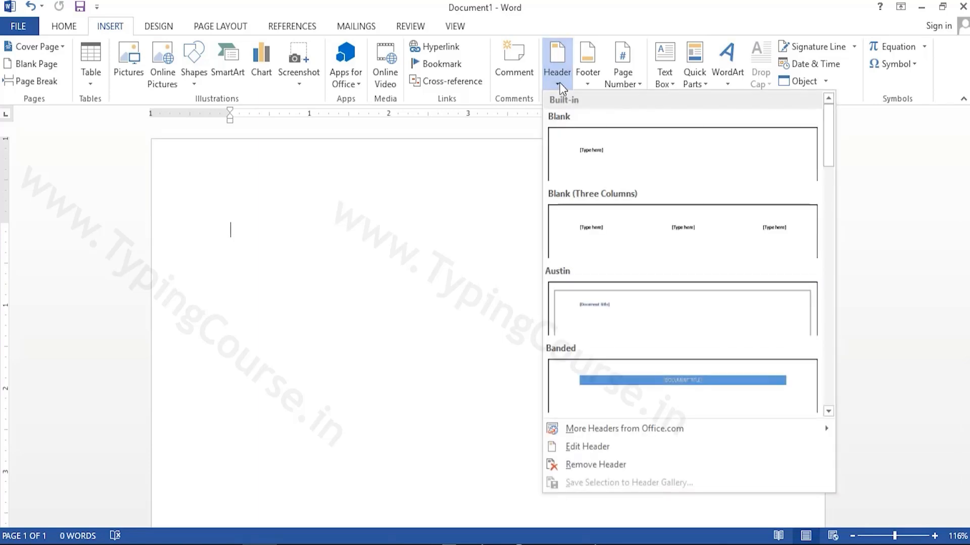
left_click(830, 215)
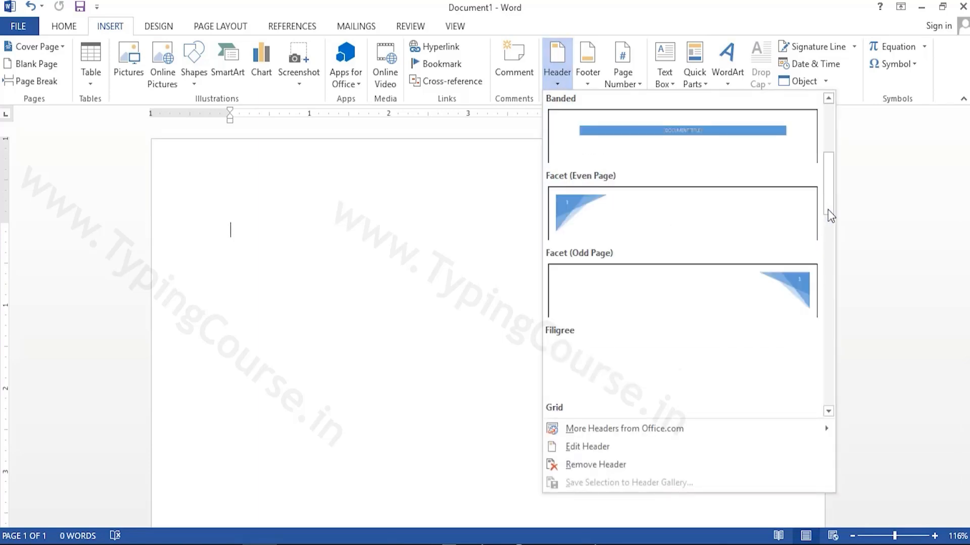
left_click(831, 255)
left_click(832, 305)
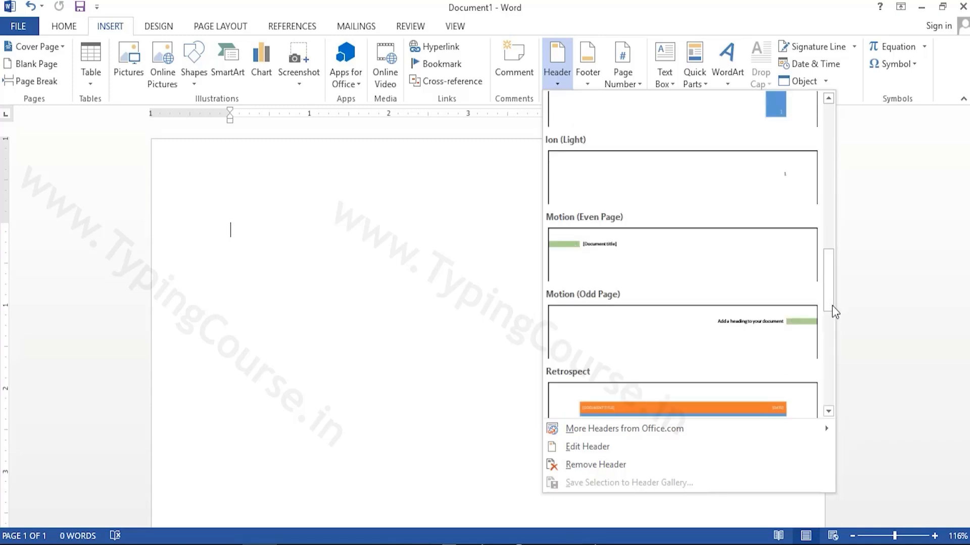
left_click(832, 130)
left_click(831, 130)
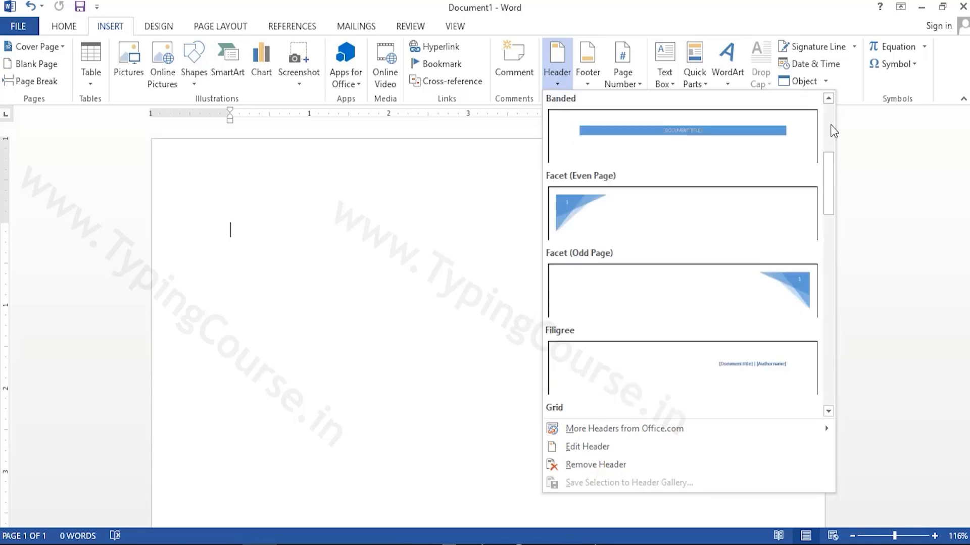
left_click(832, 130)
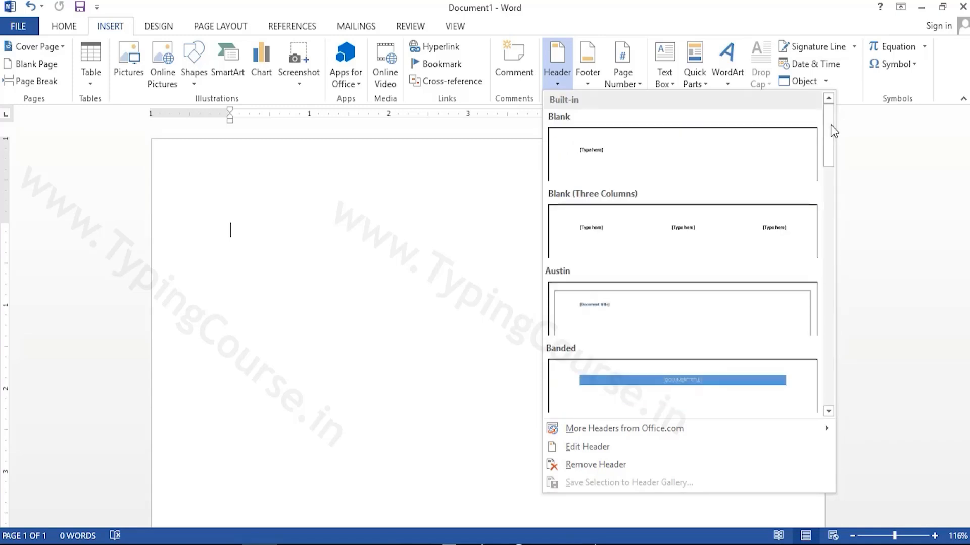
left_click(602, 168)
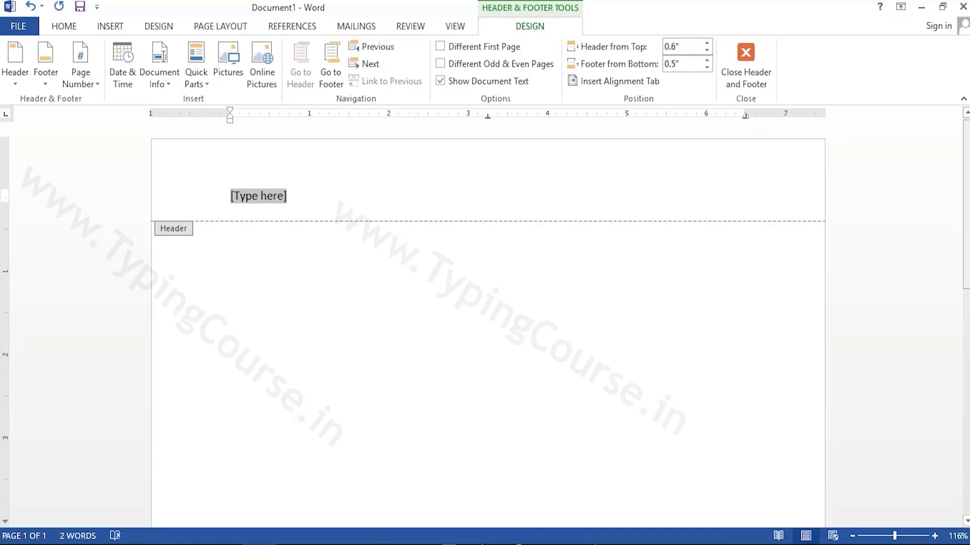
Examine the page's footer area and the built-in header designs from Blank through Retrospect
scroll(386, 470, "down", 10)
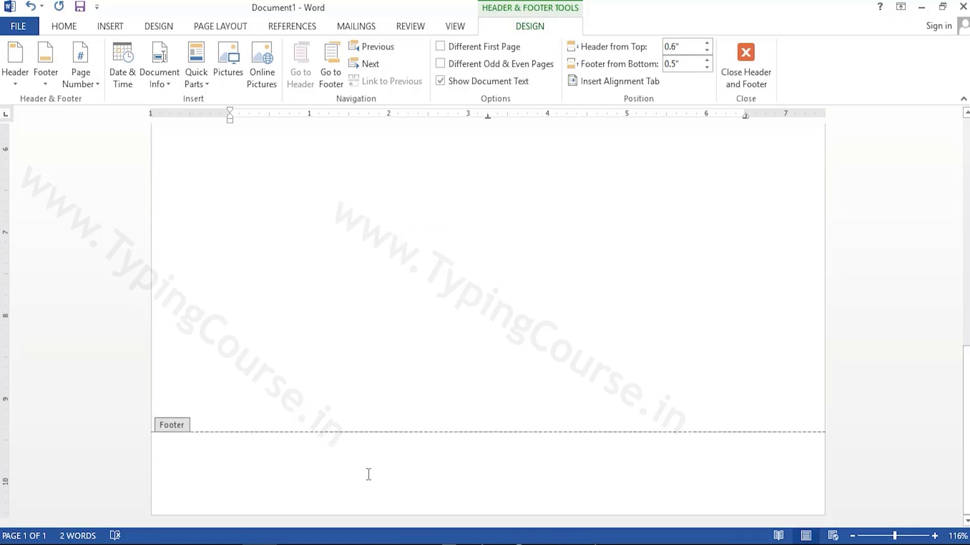
left_click_drag(966, 430, 966, 173)
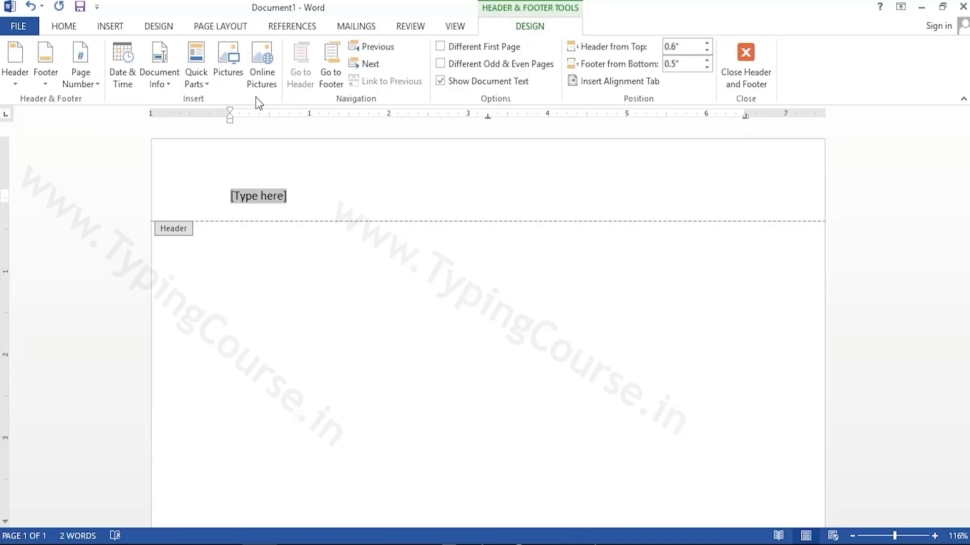
left_click(16, 83)
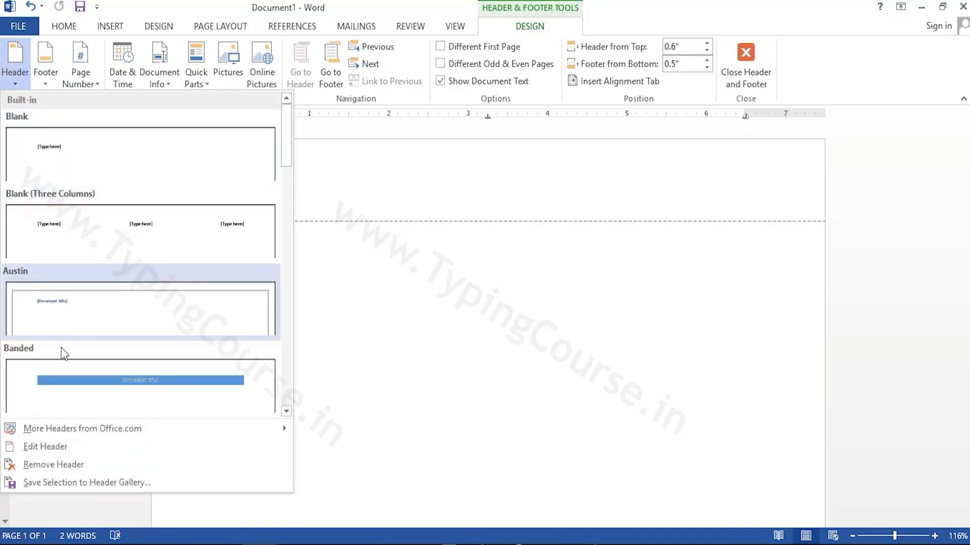
left_click(288, 234)
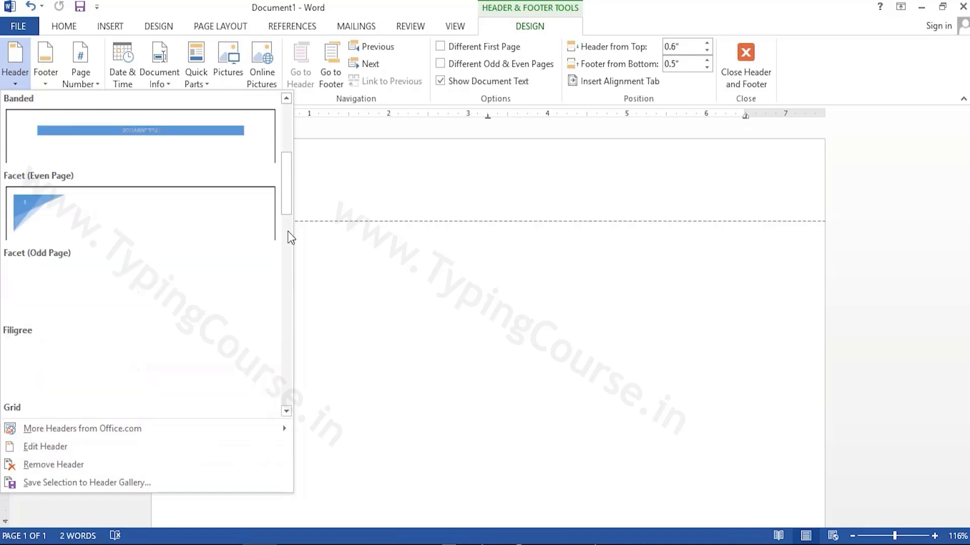
left_click(291, 263)
left_click(285, 304)
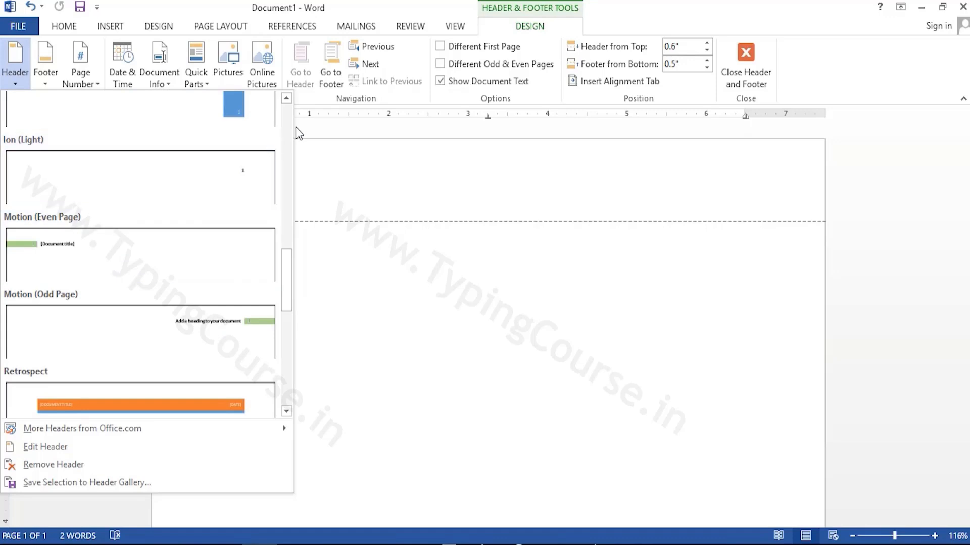
left_click(314, 176)
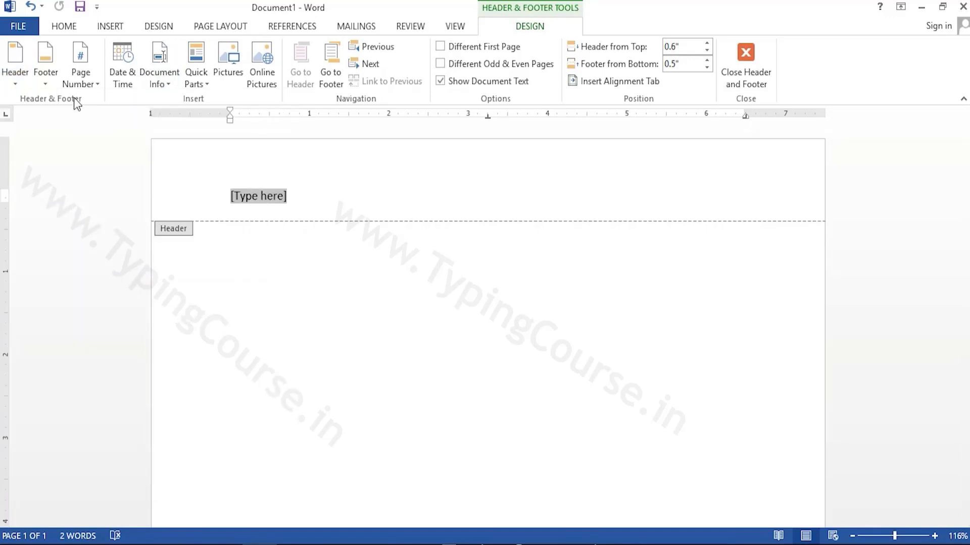
Insert the built-in Motion (Even Page) footer and place the cursor after its date
left_click(44, 83)
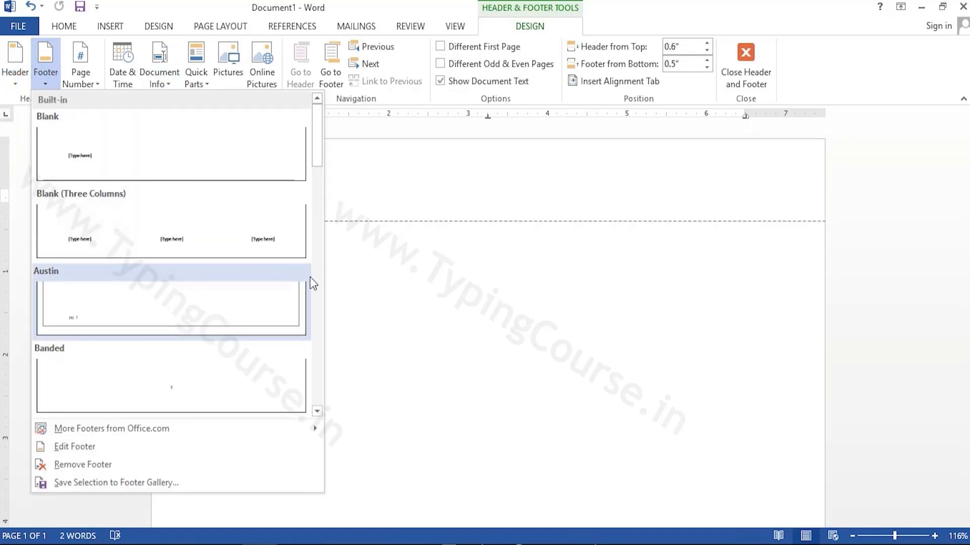
left_click(315, 269)
left_click(321, 292)
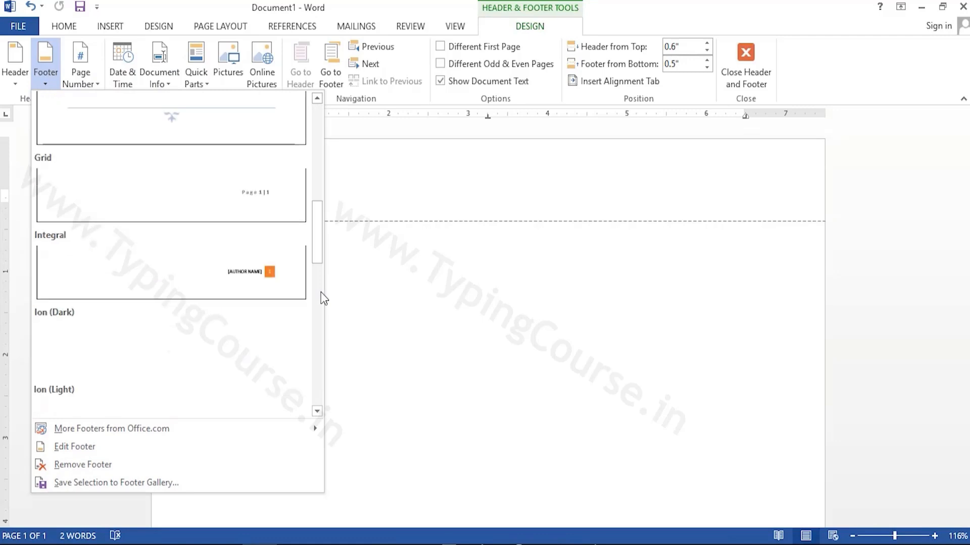
left_click_drag(317, 247, 319, 299)
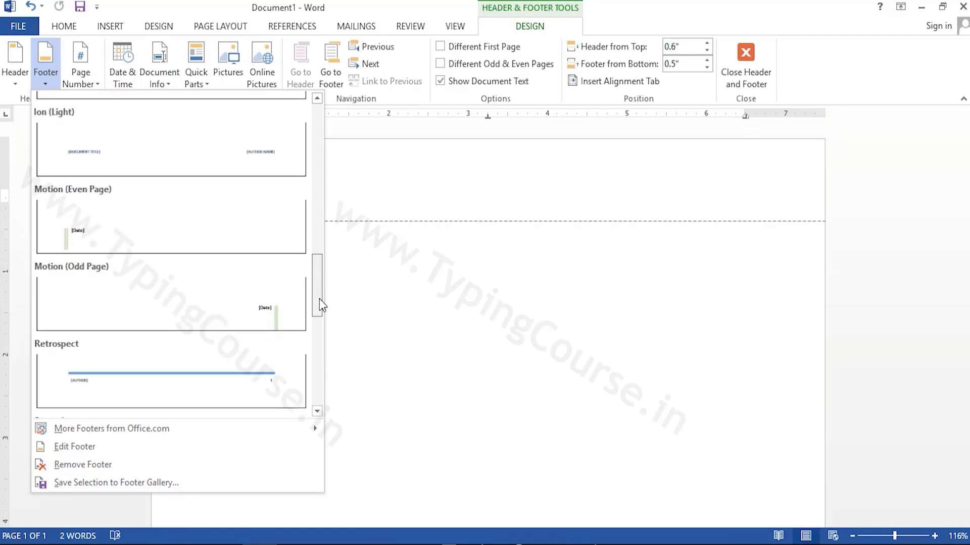
left_click(122, 208)
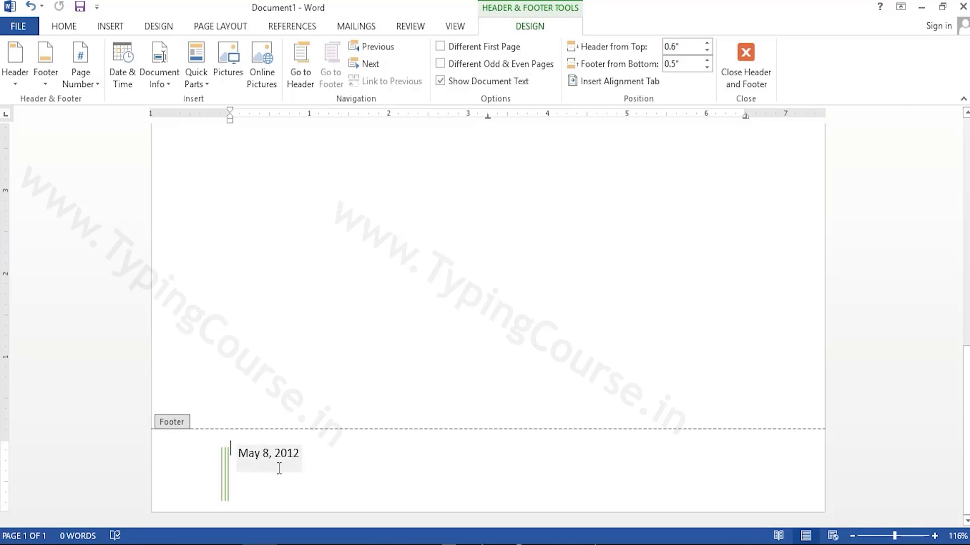
left_click(302, 453)
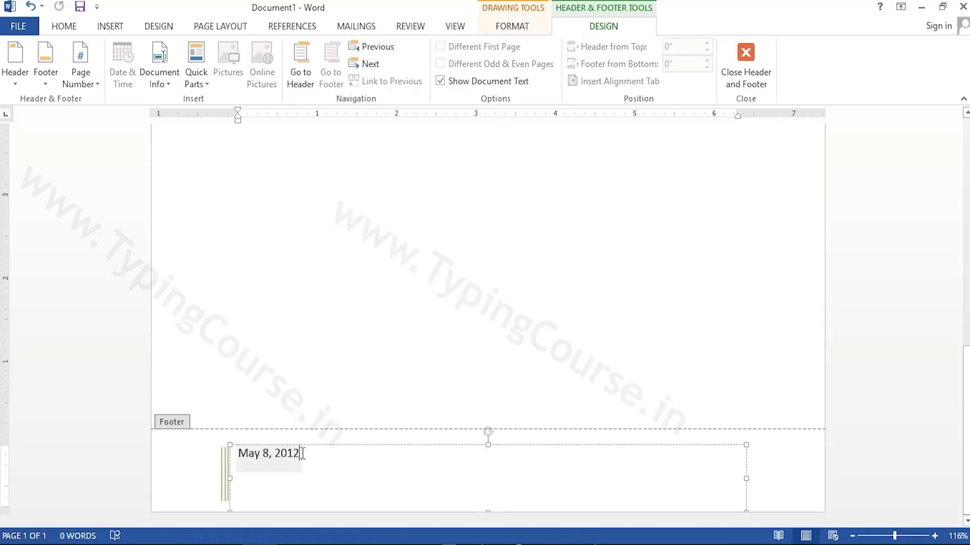
Select the header's placeholder text and examine the page number placements for top, bottom, page margins and current position
left_click_drag(966, 437, 966, 212)
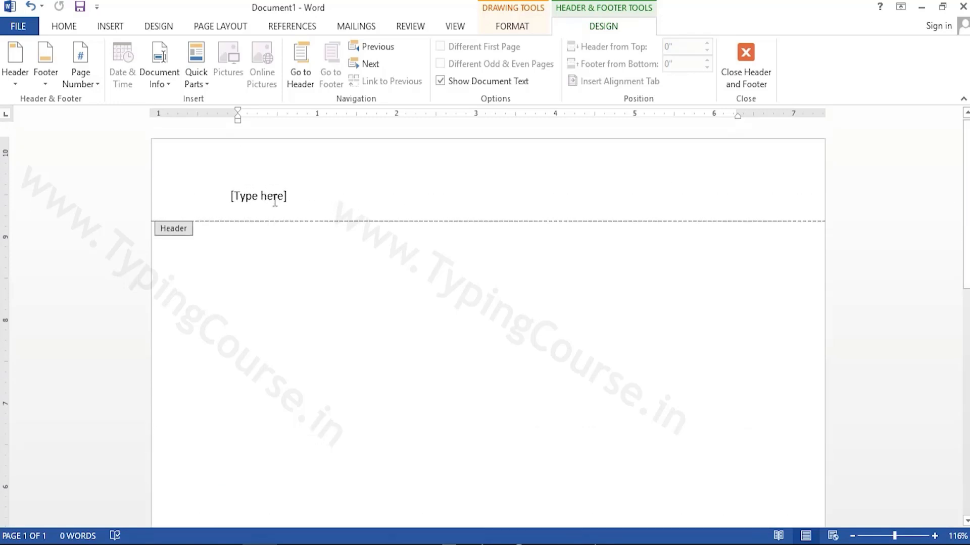
left_click(135, 187)
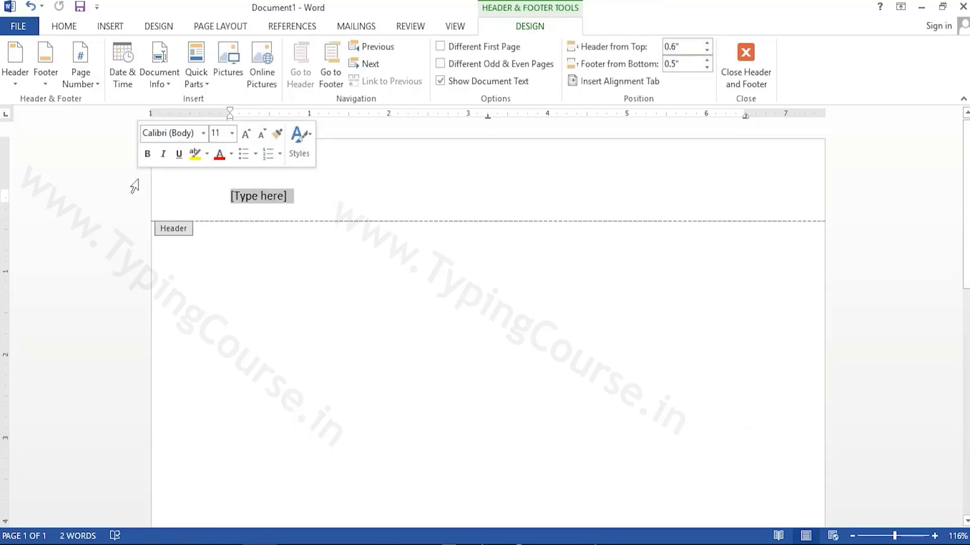
left_click(283, 198)
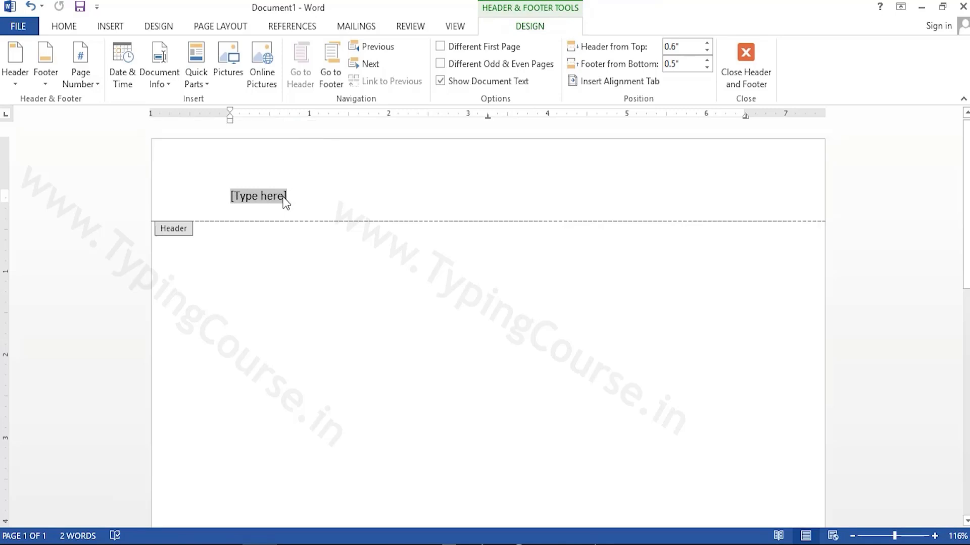
left_click(96, 86)
mouse_move(99, 101)
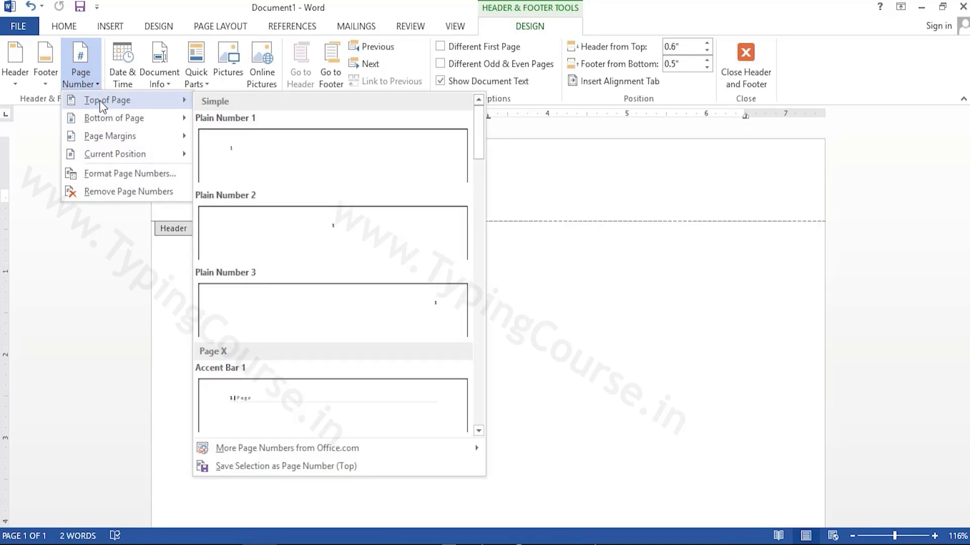
mouse_move(107, 118)
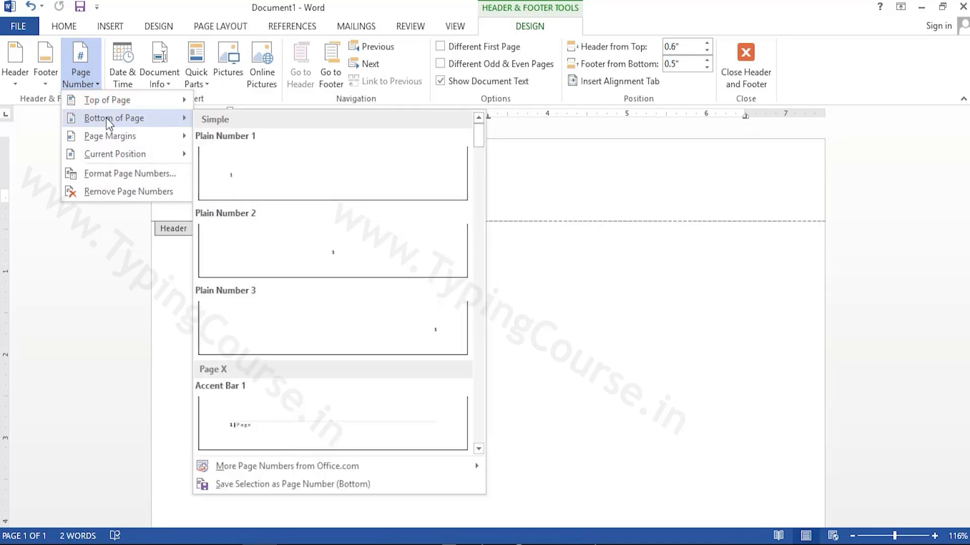
mouse_move(111, 138)
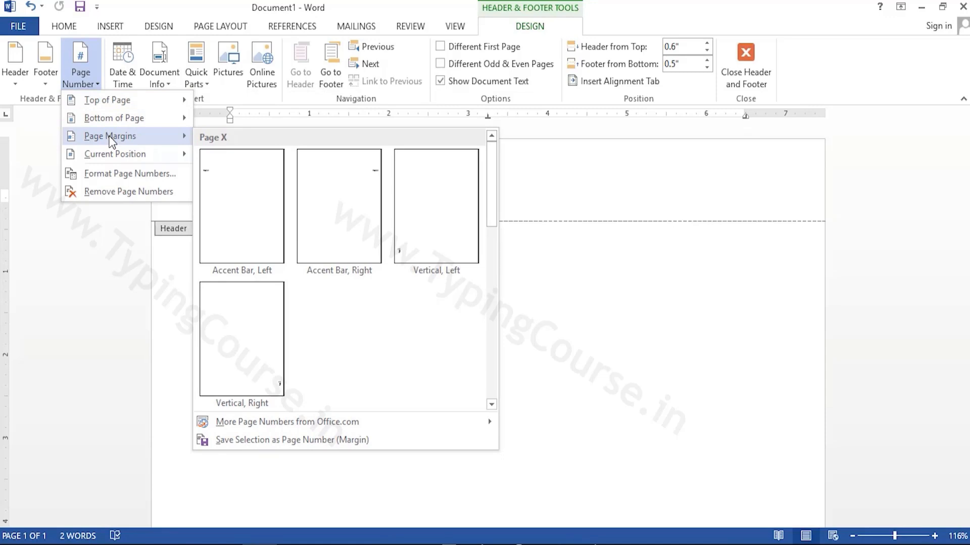
mouse_move(116, 157)
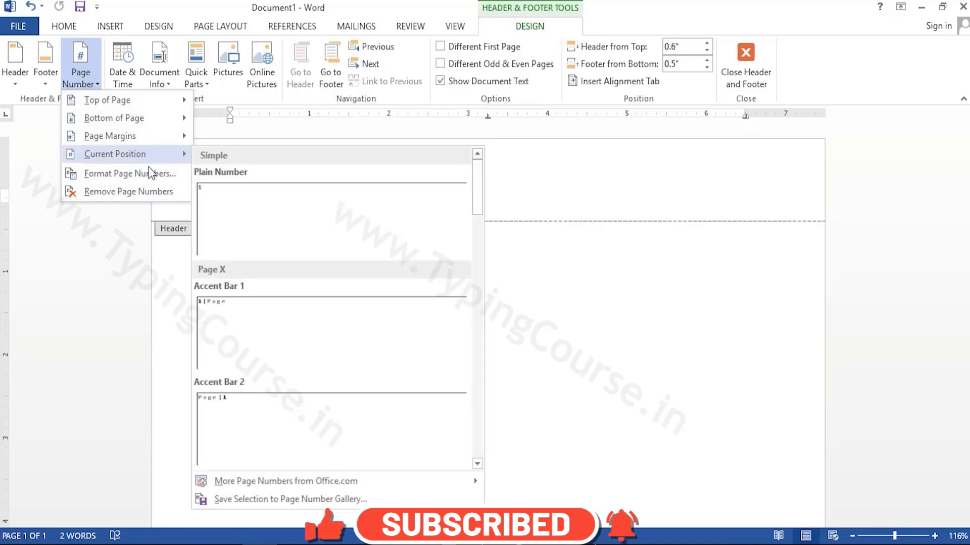
left_click(230, 195)
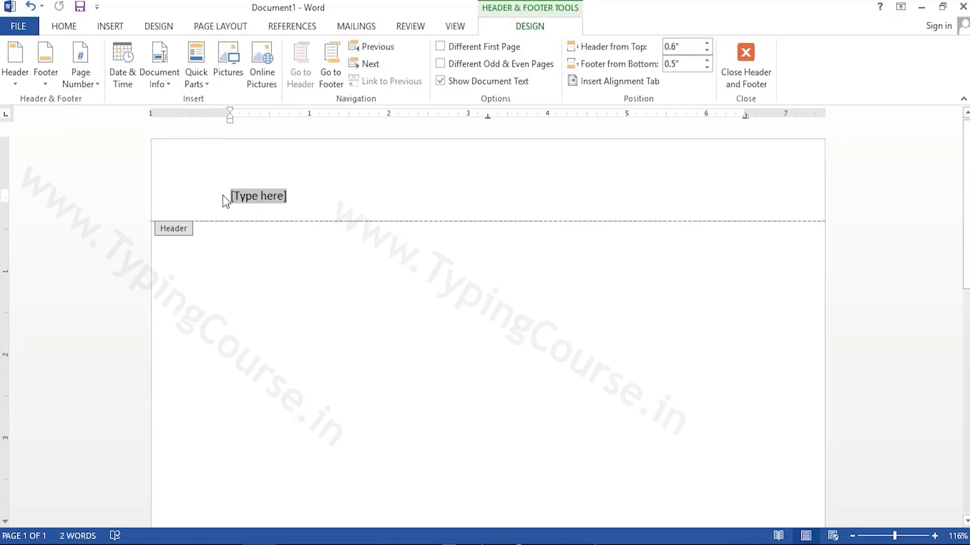
Replace the header placeholder with the current date in the "Sunday, May 16, 2021" format
left_click(123, 80)
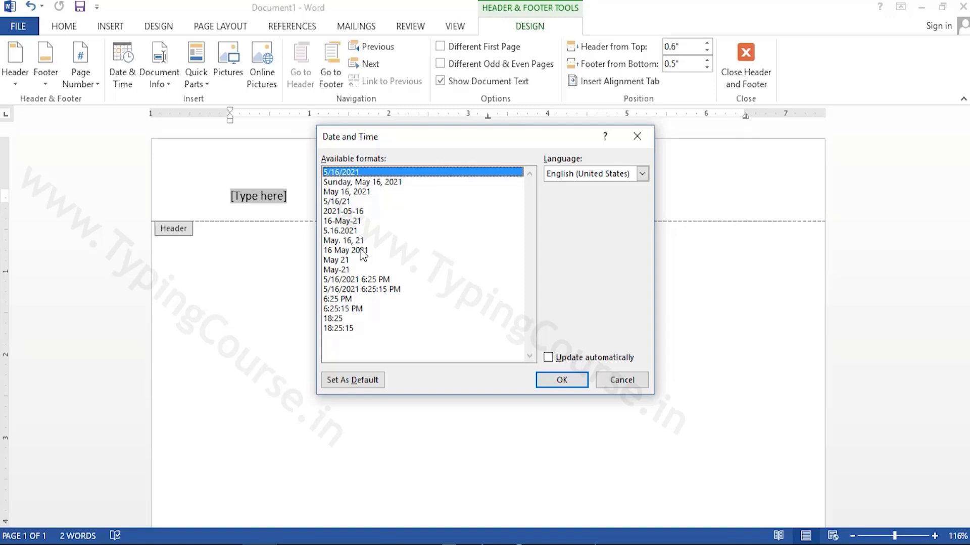
left_click(373, 183)
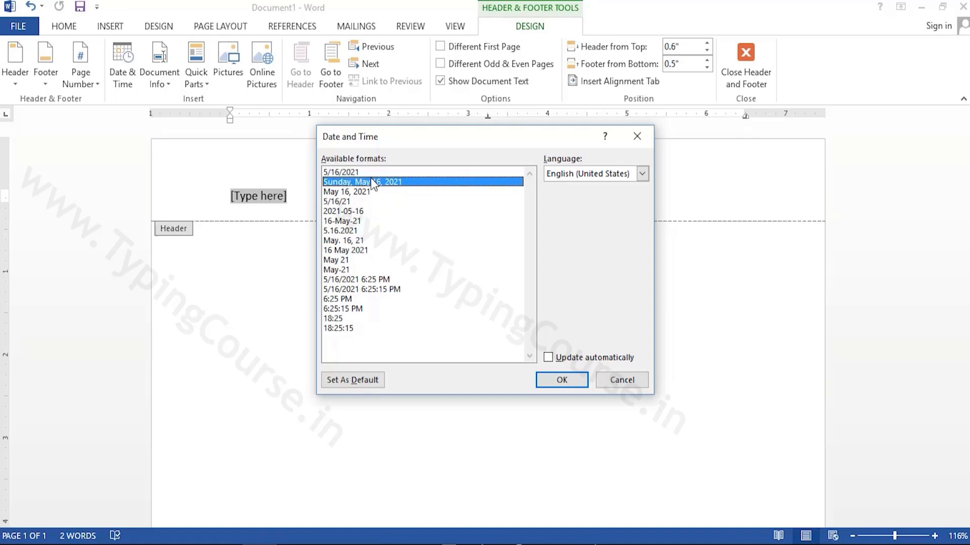
left_click(559, 382)
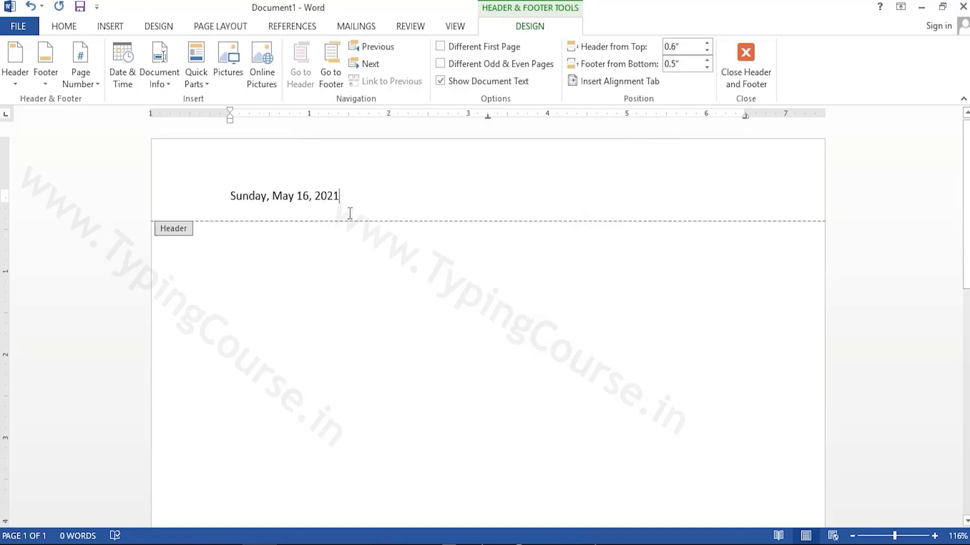
Replace the date in the header with the document's File Name information
left_click_drag(346, 198, 236, 201)
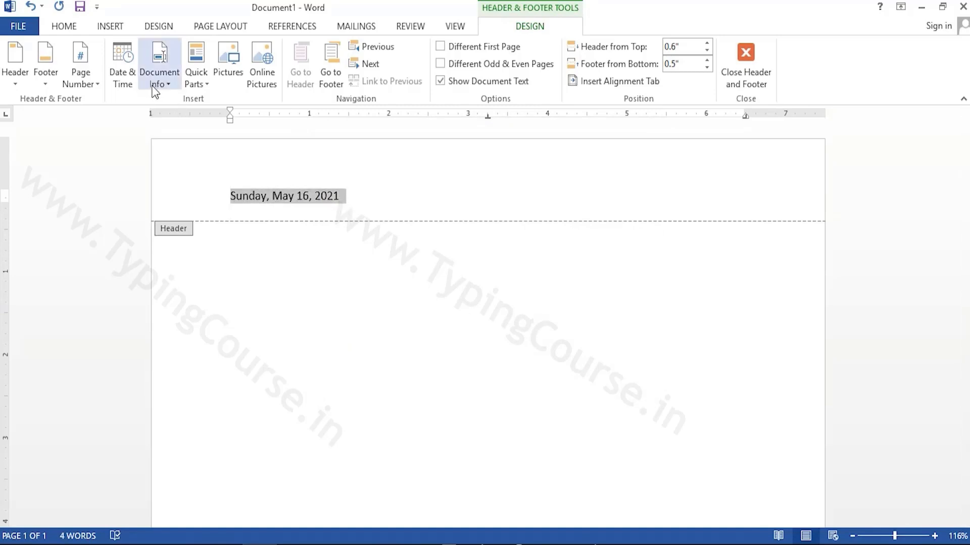
left_click(171, 84)
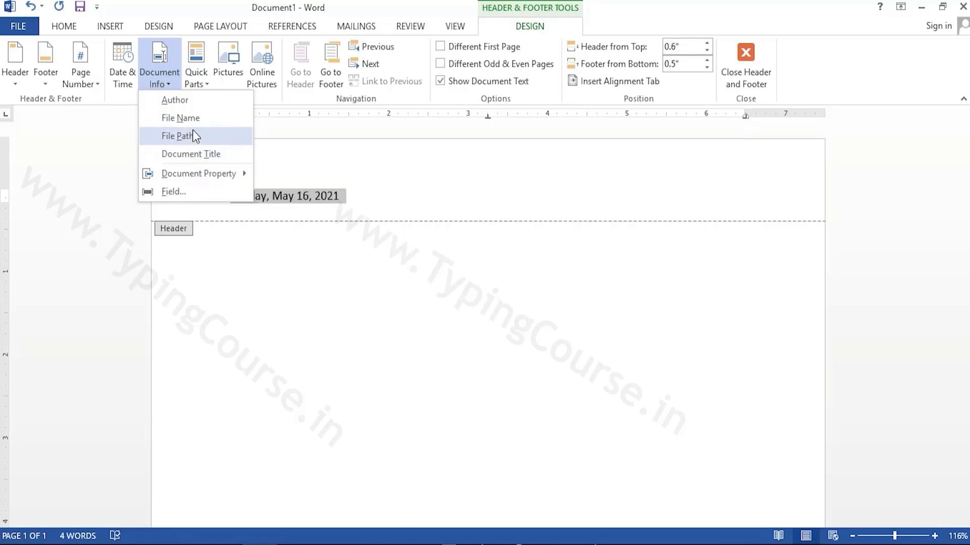
left_click(185, 118)
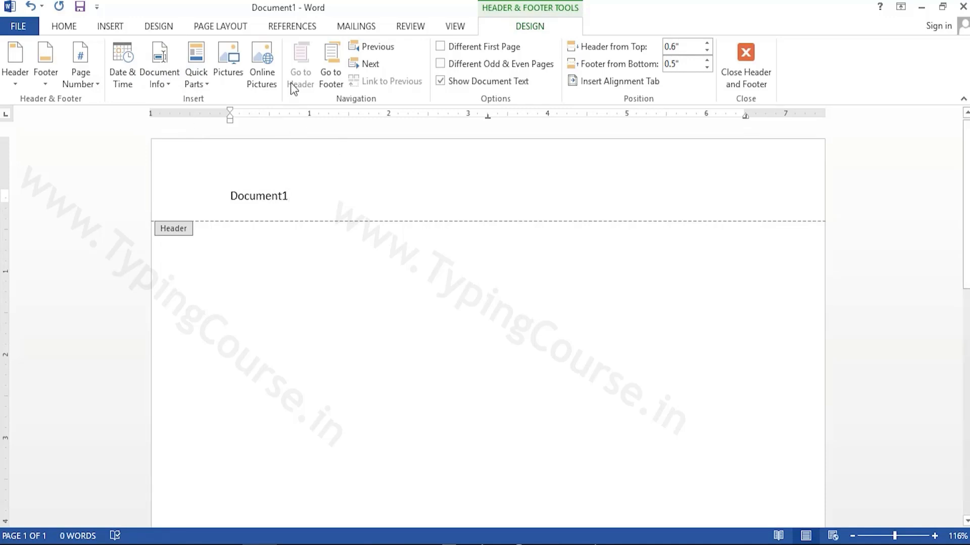
Select the file name text in the header and examine the Quick Parts options, including AutoText, Document Property and Field
double_click(289, 196)
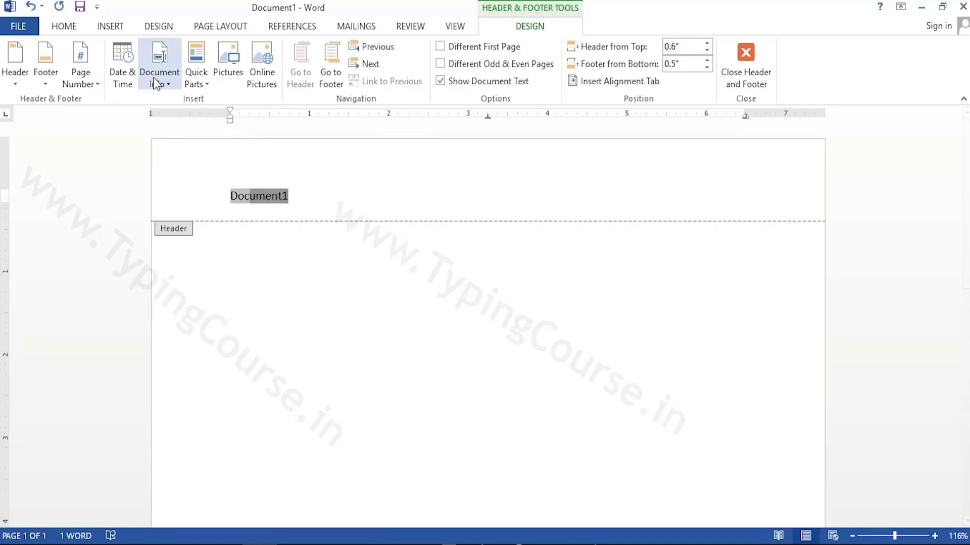
left_click(205, 86)
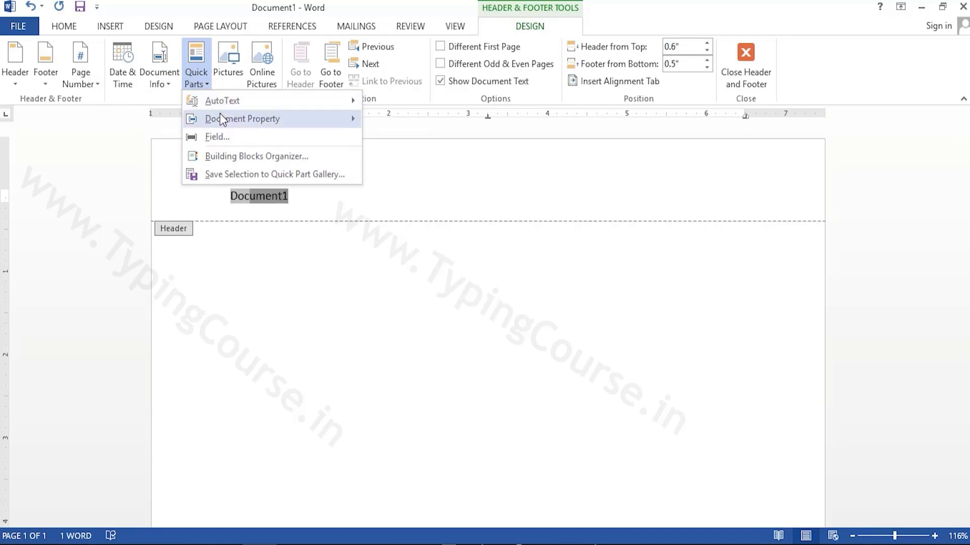
mouse_move(221, 114)
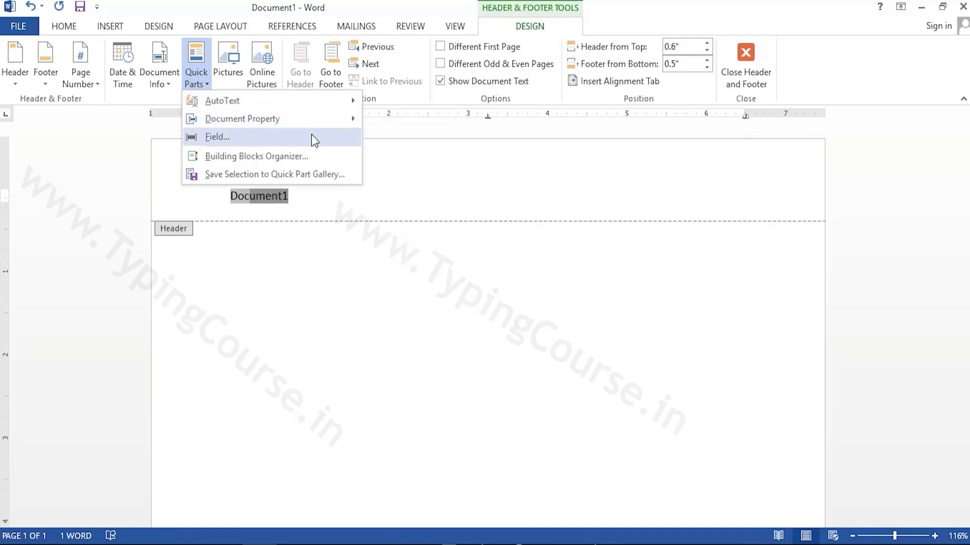
left_click(292, 197)
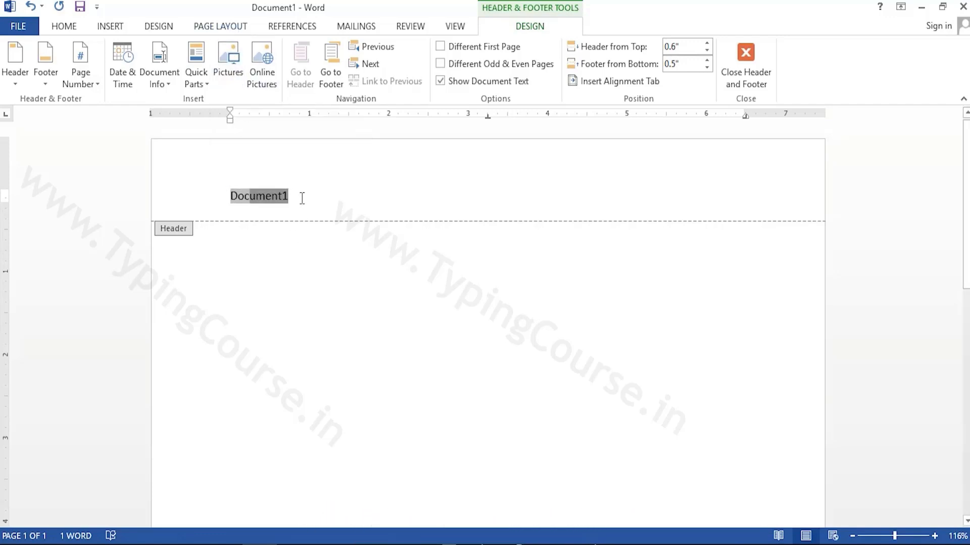
Insert the picture "pic 1" from the Desktop's pictures folder into the header
left_click(229, 54)
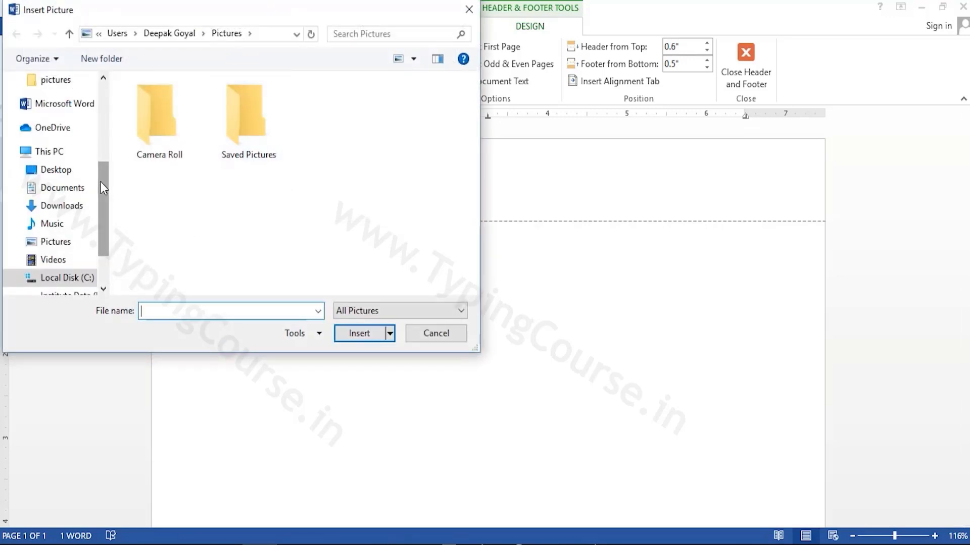
left_click(68, 172)
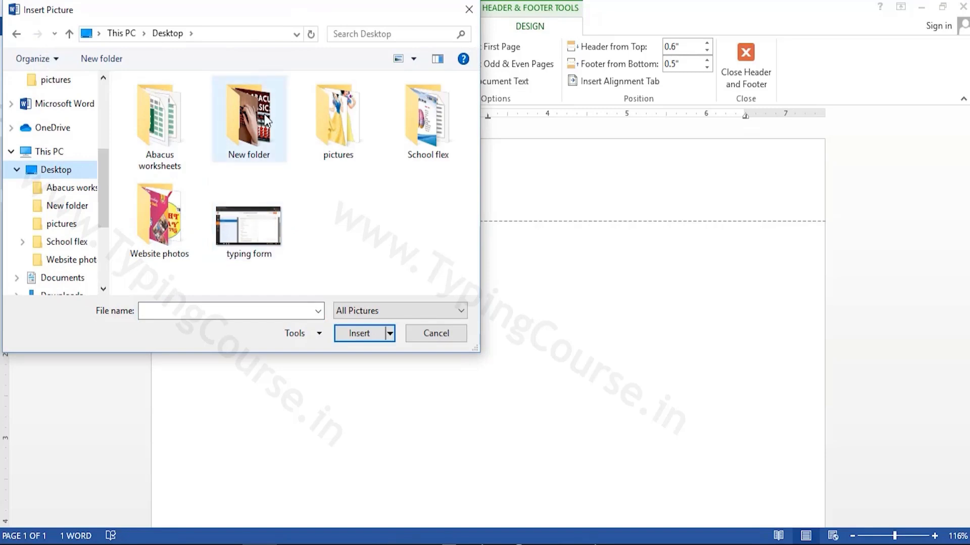
double_click(321, 117)
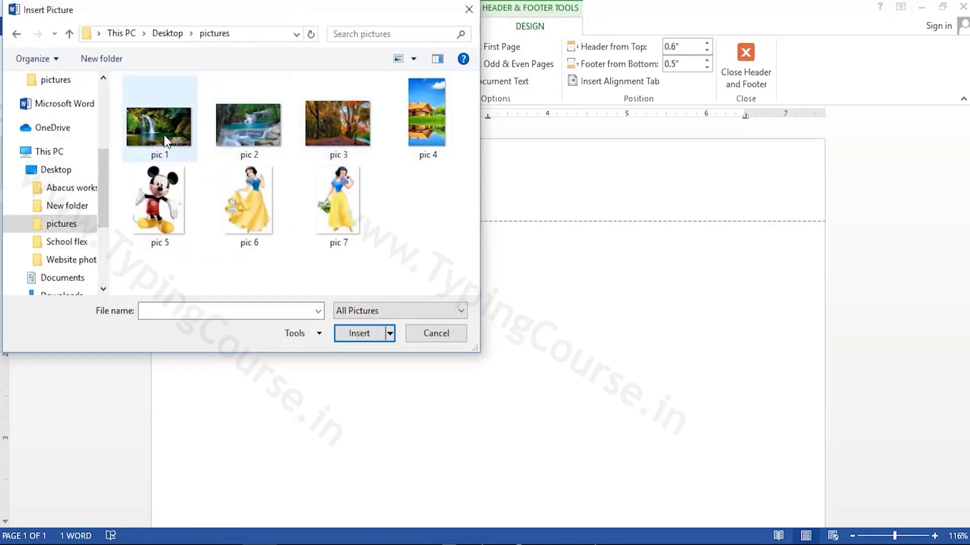
left_click(168, 133)
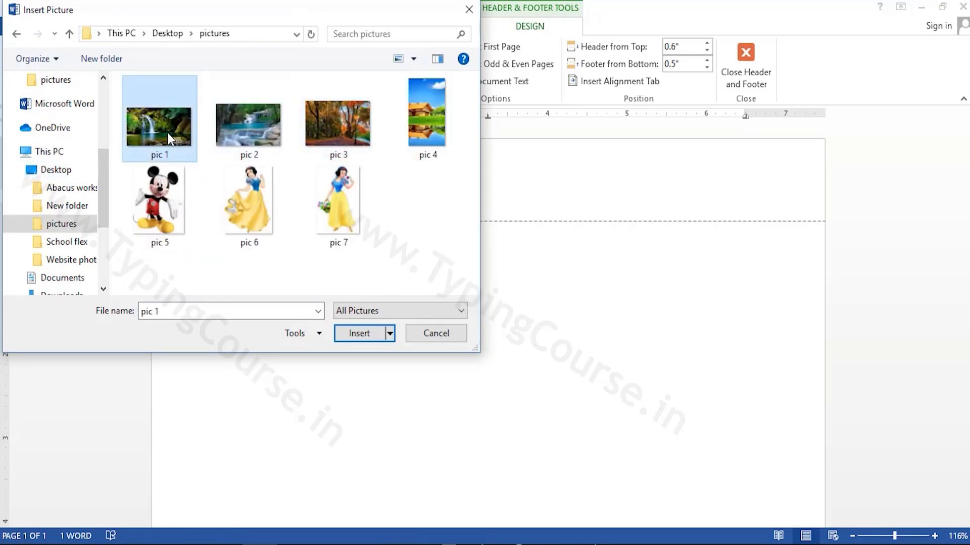
left_click(359, 336)
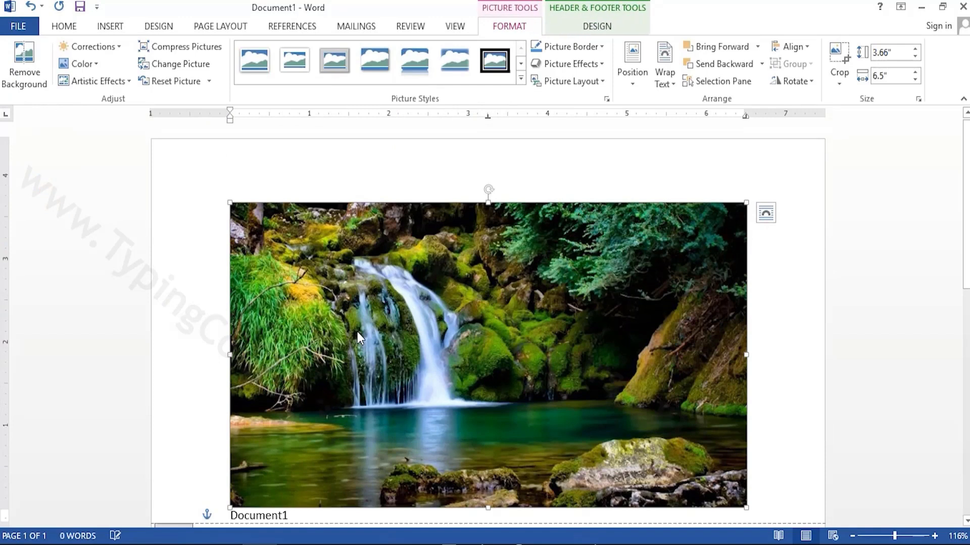
Shrink the waterfall picture to about 1.28 by 0.72 inches within the header, and delete it
scroll(784, 347, "down", 3)
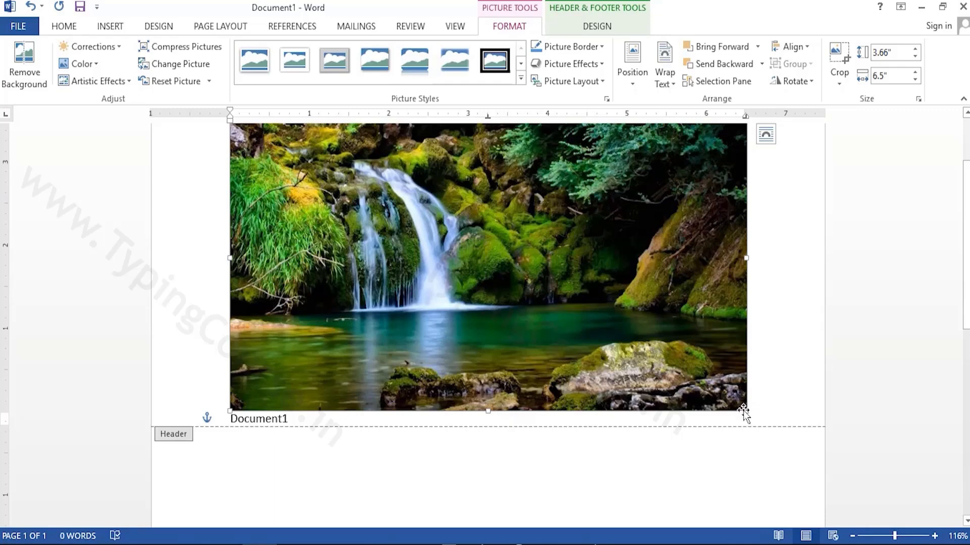
left_click_drag(747, 411, 253, 141)
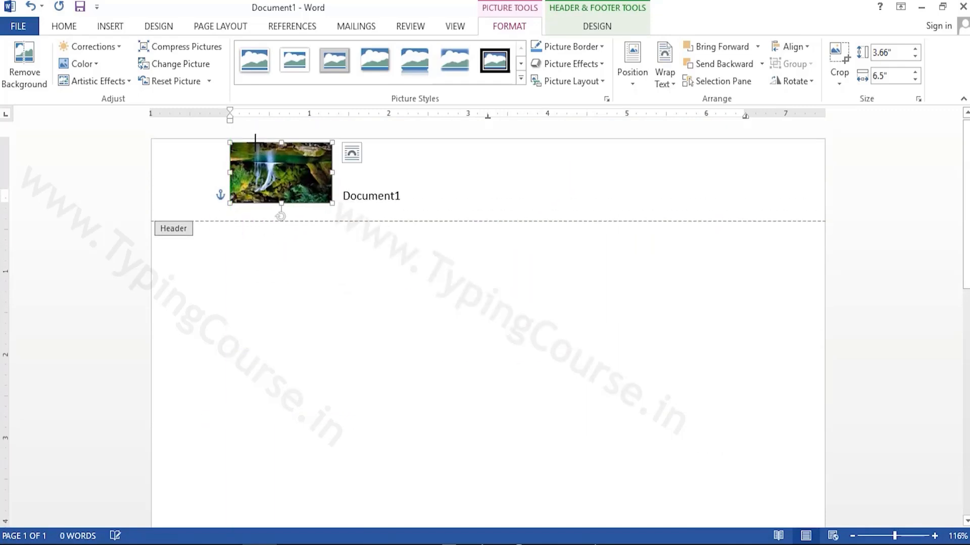
mouse_move(291, 184)
left_mouse_down()
mouse_move(319, 186)
mouse_move(302, 185)
left_mouse_up()
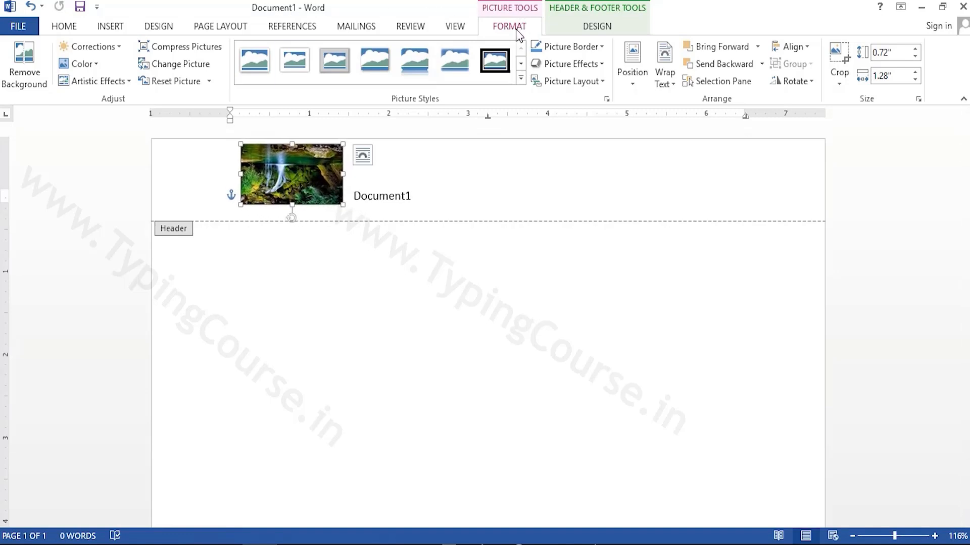
left_click(594, 29)
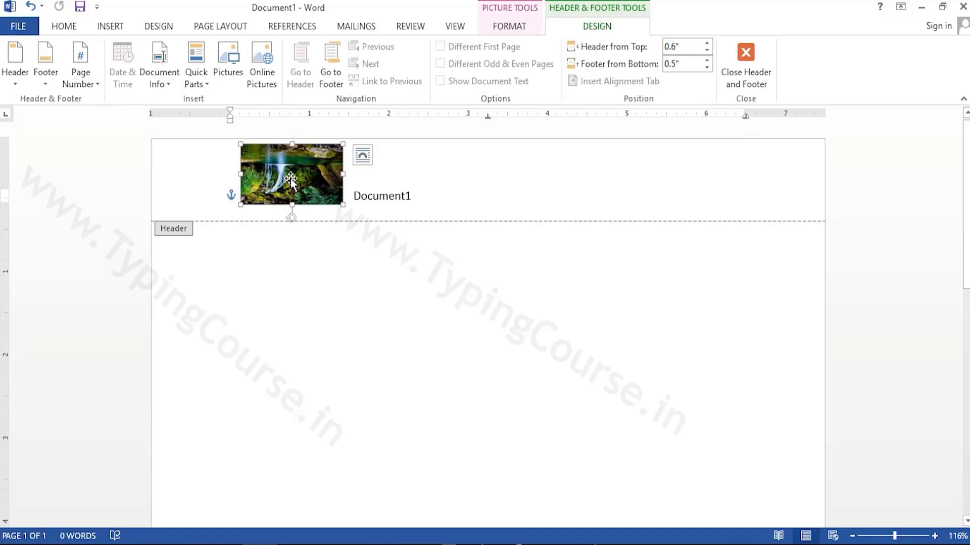
key("Delete")
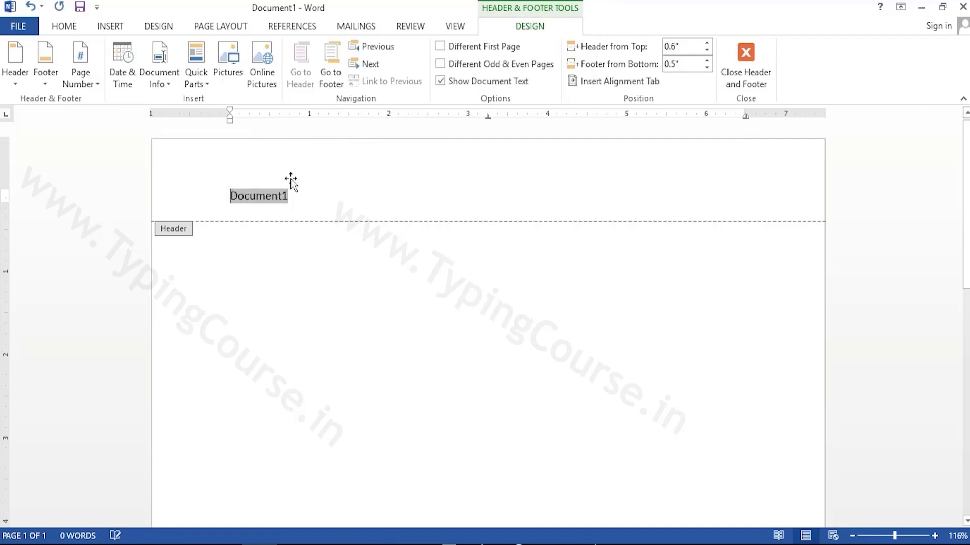
Check the Online Pictures option without inserting anything, and switch to the footer and back to the header
left_click(269, 86)
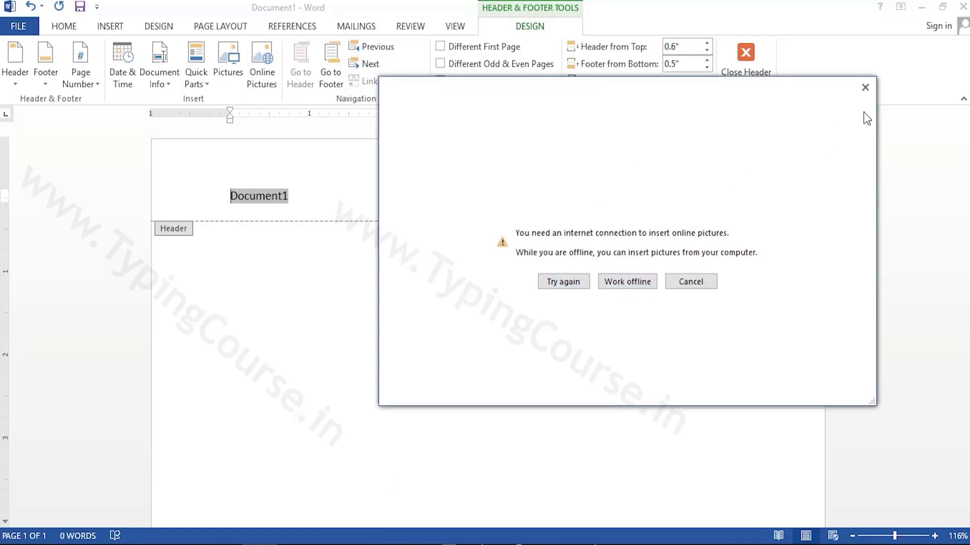
left_click(865, 87)
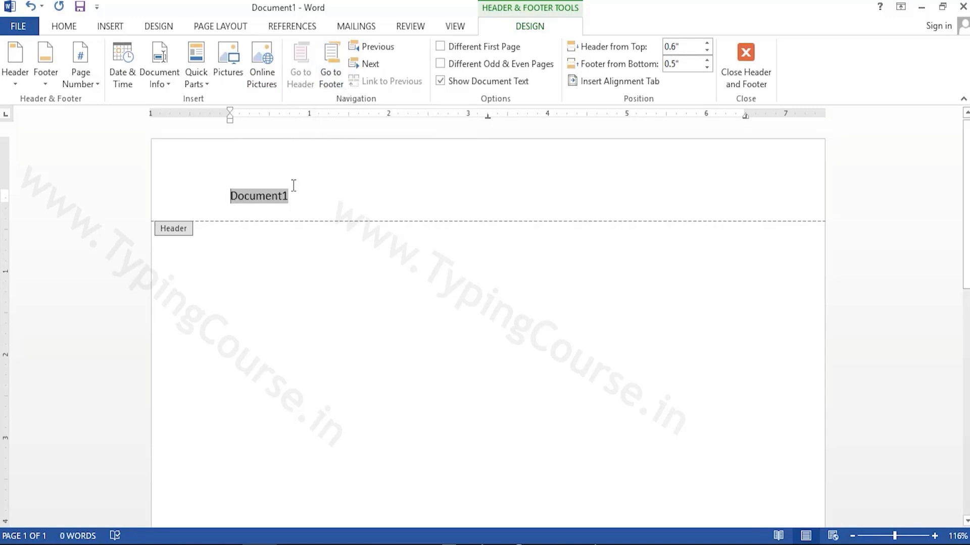
left_click(331, 66)
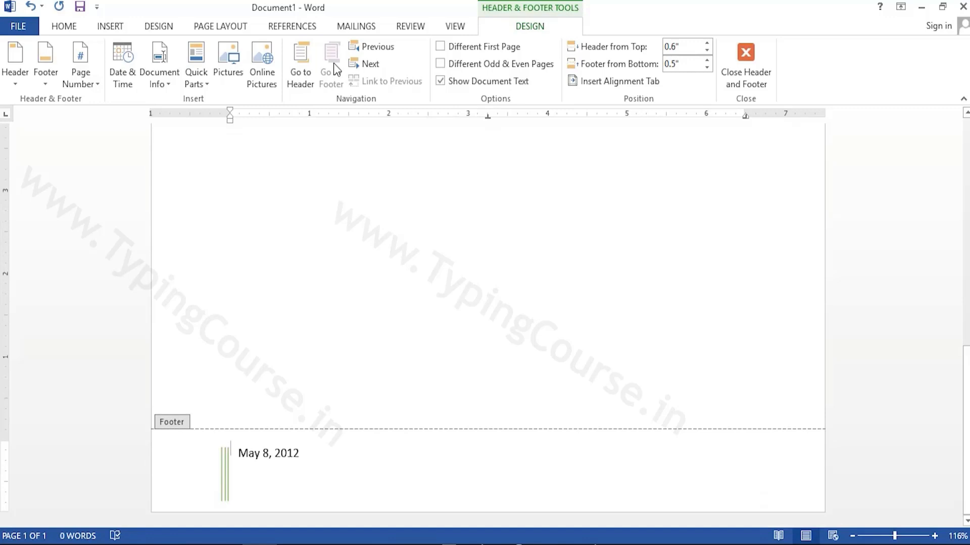
left_click(299, 68)
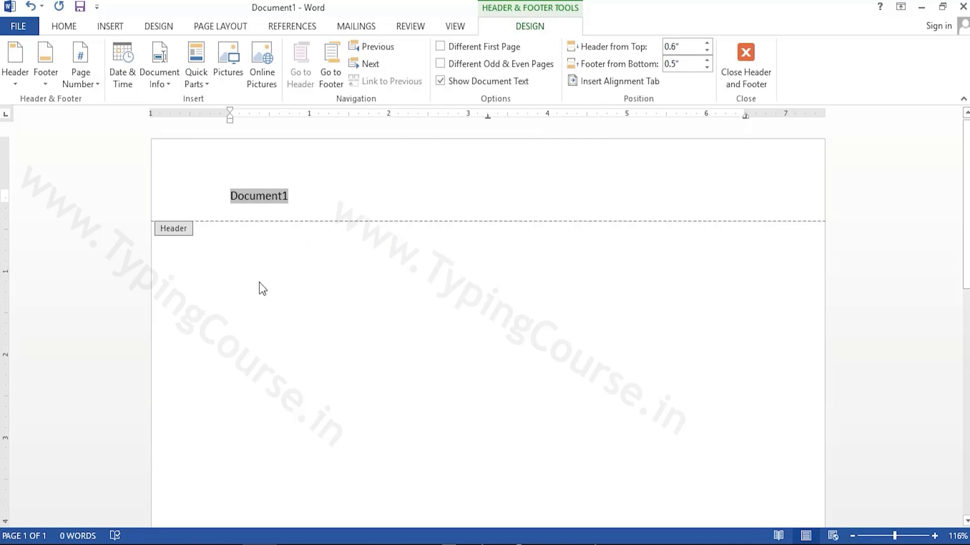
Leave the header and add three page breaks in the body to make a four-page document
double_click(246, 284)
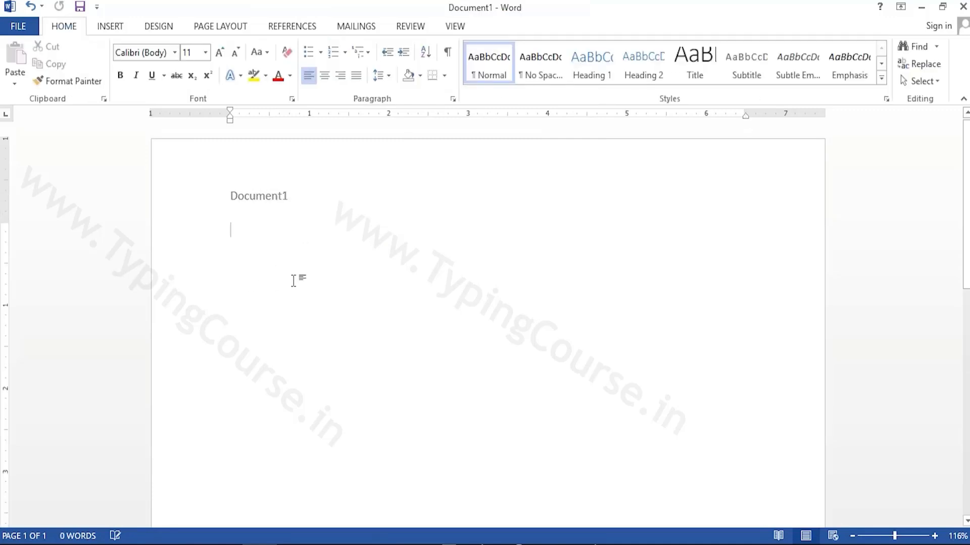
key("ctrl+Return")
key("ctrl+Return")
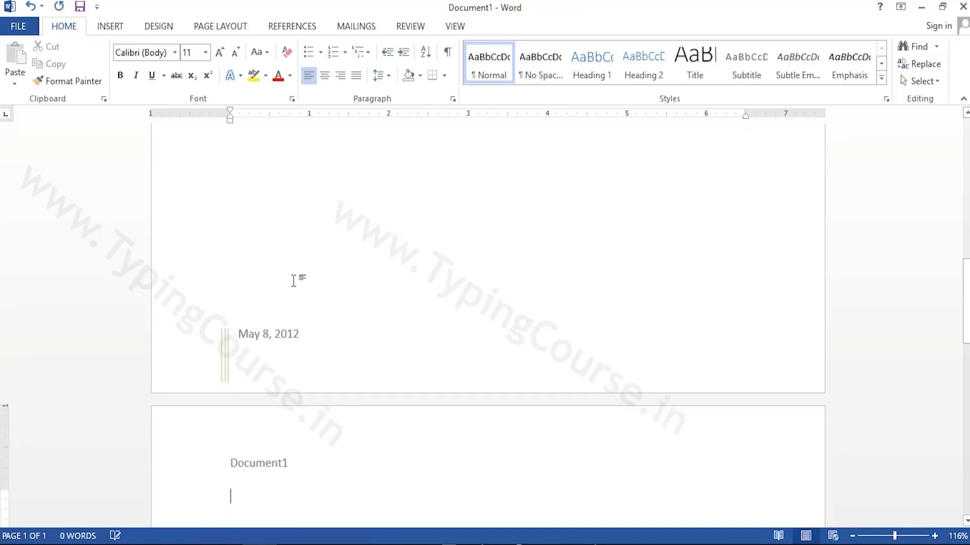
key("ctrl+Return")
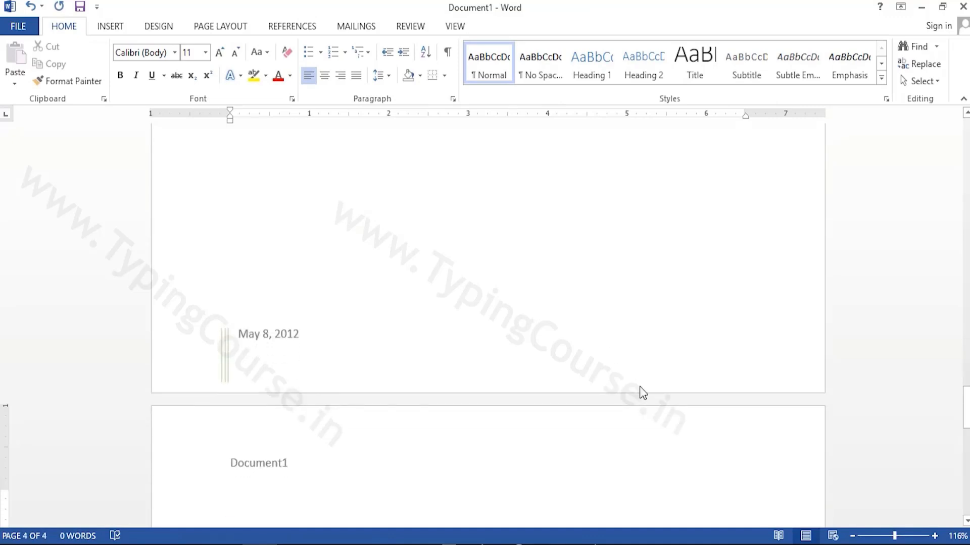
Reopen the first page's header, try the Different First Page option, and turn it off again
left_click_drag(966, 407, 966, 120)
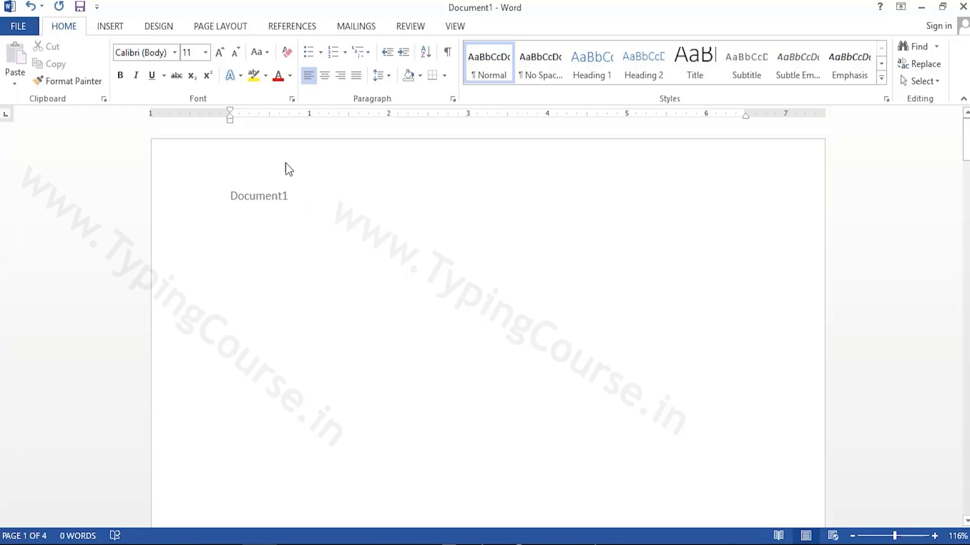
double_click(306, 190)
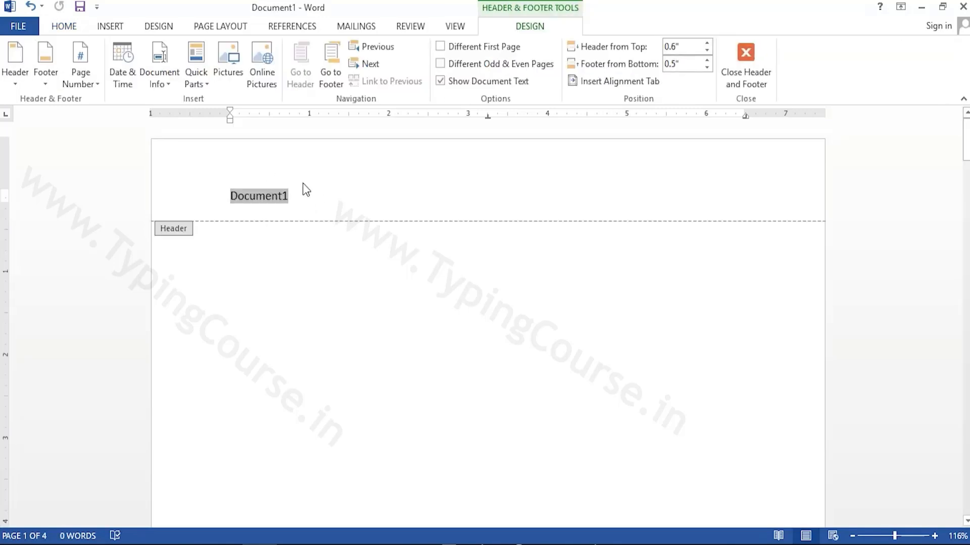
left_click(445, 49)
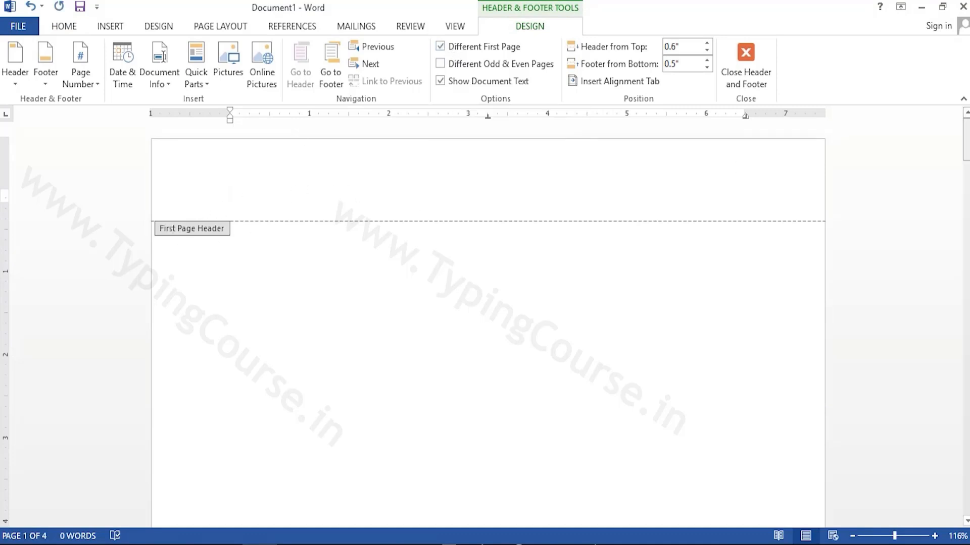
left_click_drag(966, 144, 965, 124)
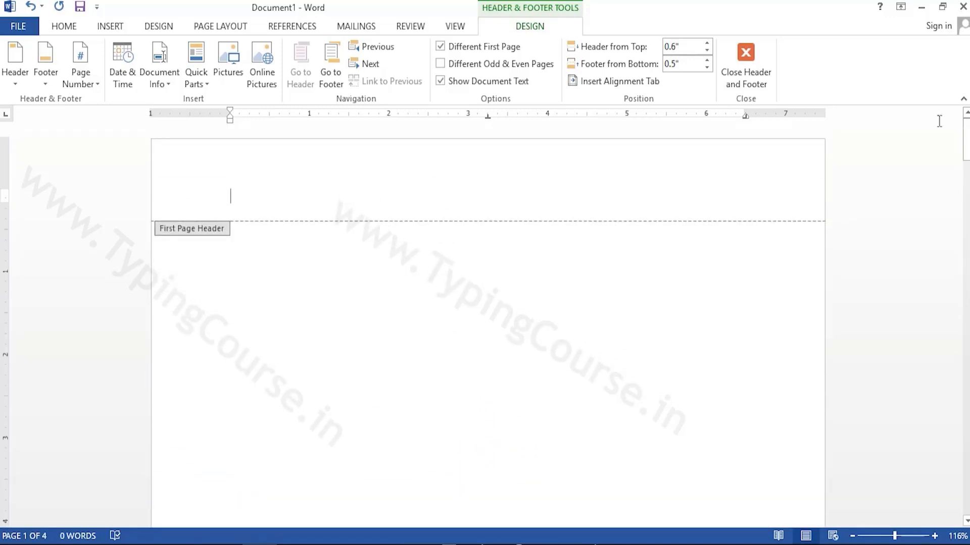
left_click(439, 48)
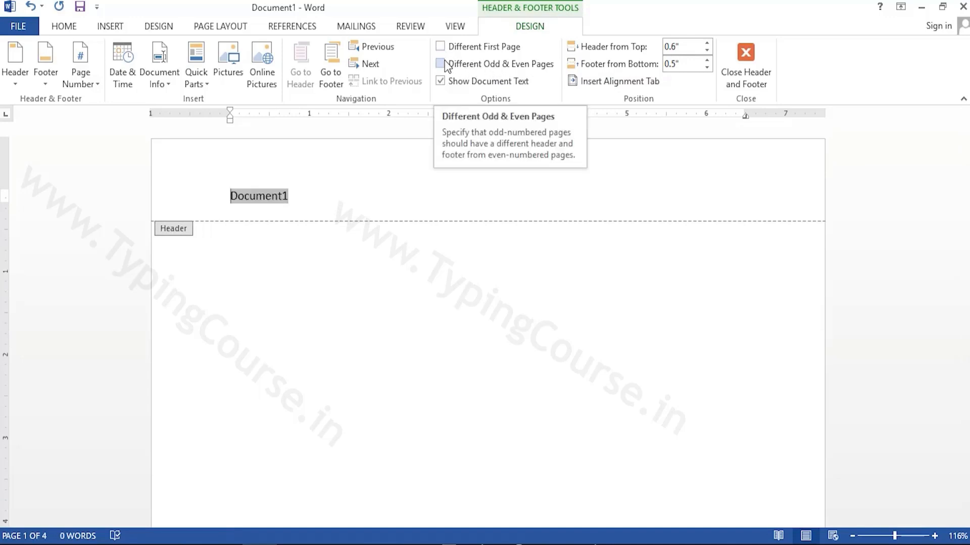
Turn on Different Odd & Even Pages and compare the headers on the odd and even pages
left_click(441, 64)
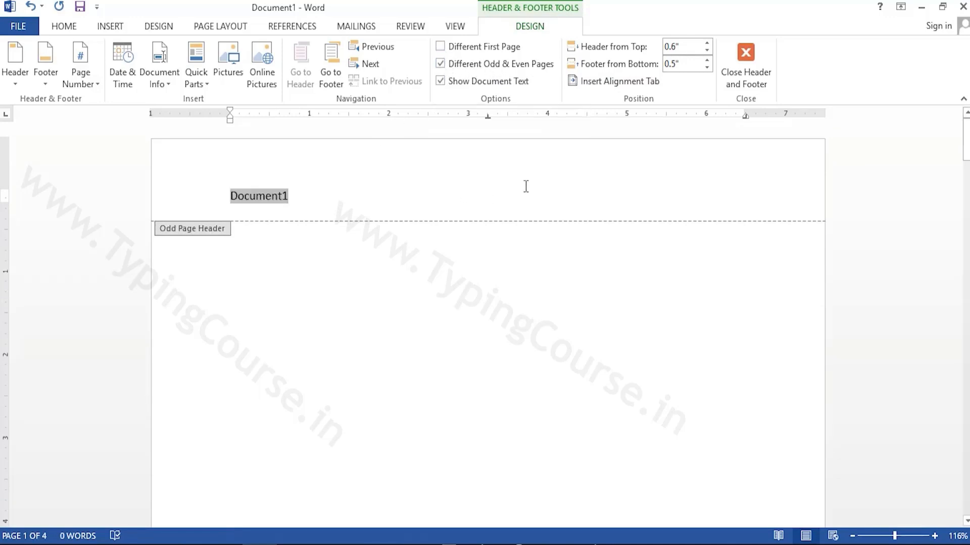
left_click_drag(966, 141, 966, 111)
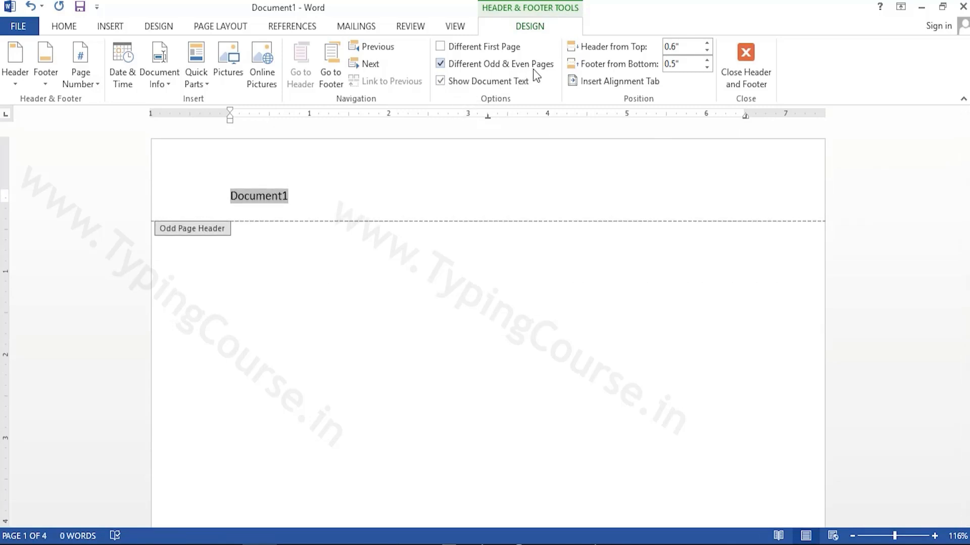
left_click_drag(966, 157, 966, 231)
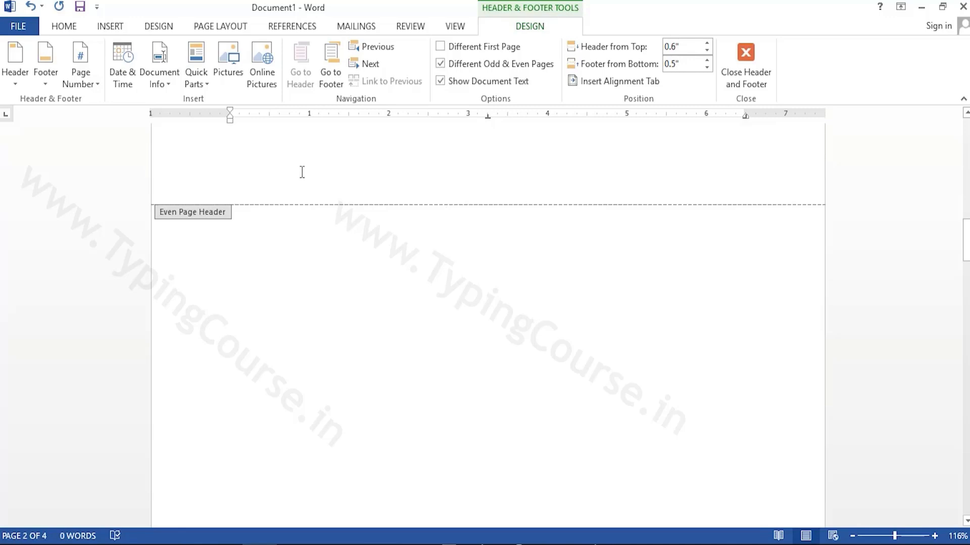
left_click_drag(966, 238, 966, 146)
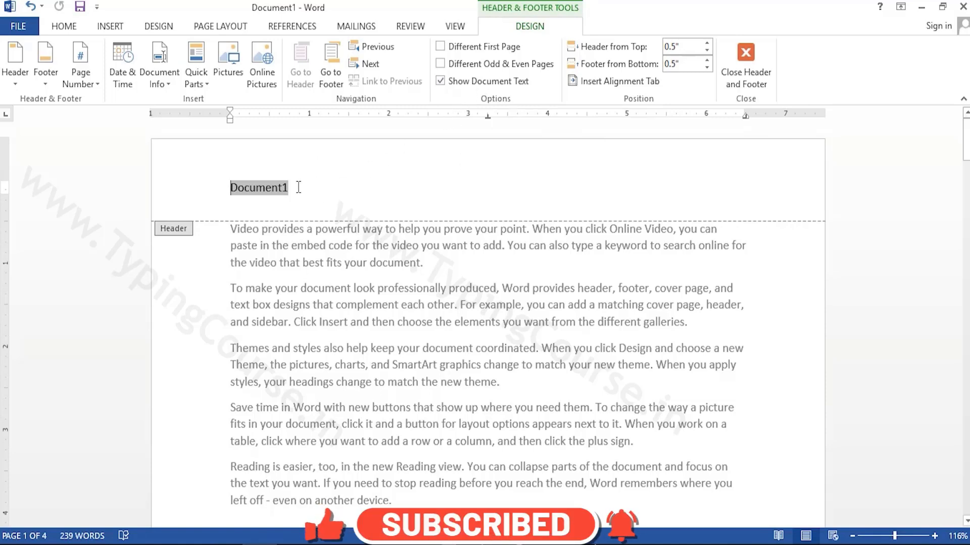
Leave and reopen the header, and raise its distance from the top past 1 inch
double_click(373, 296)
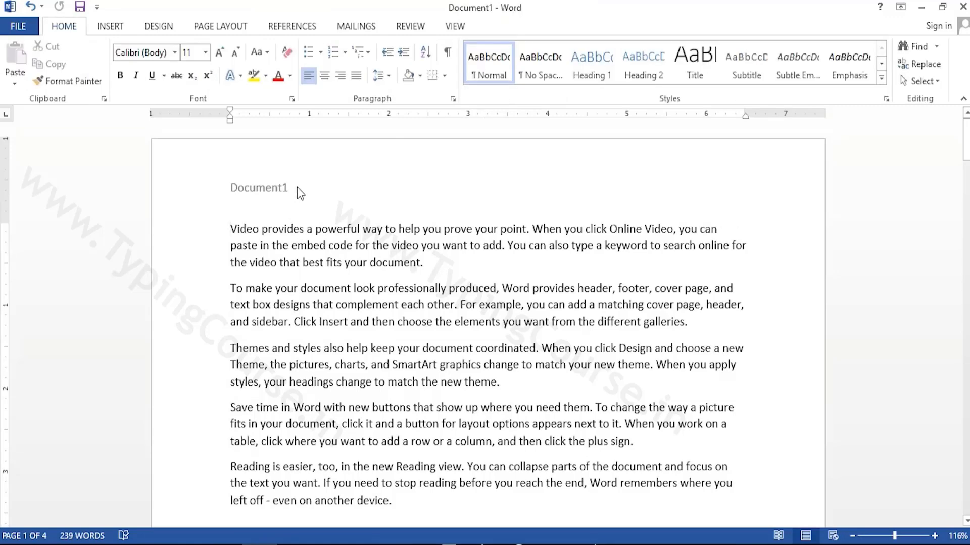
double_click(297, 187)
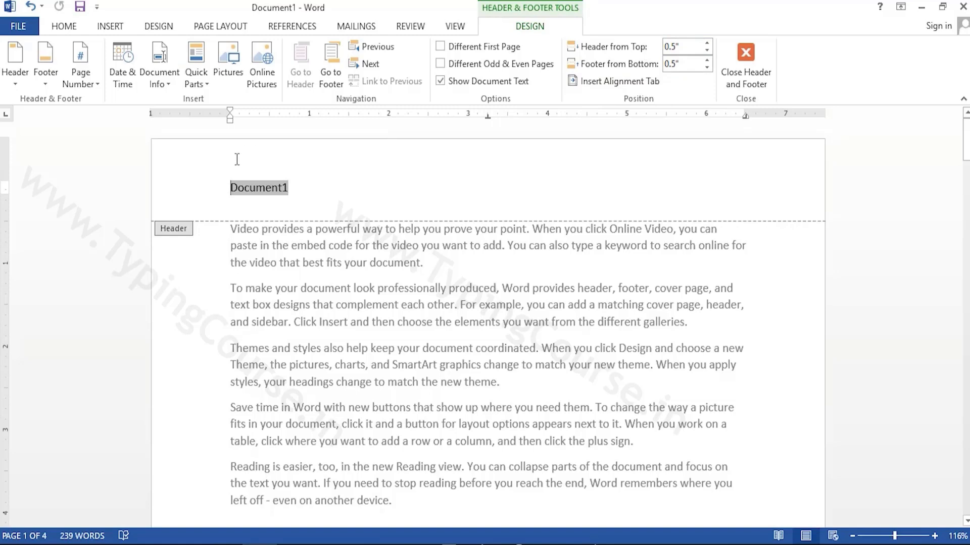
left_click(707, 44)
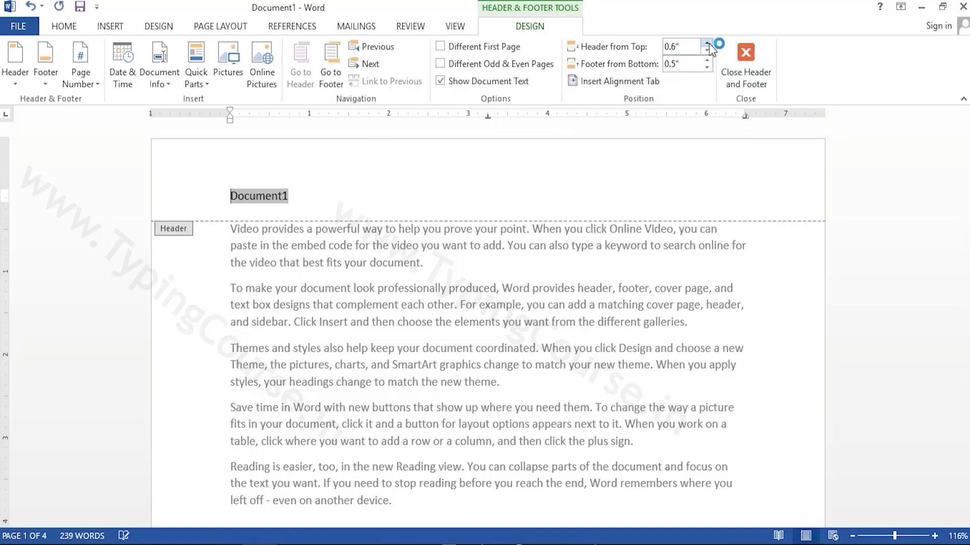
left_click(707, 44)
left_click(707, 45)
left_click(707, 44)
left_click(707, 44)
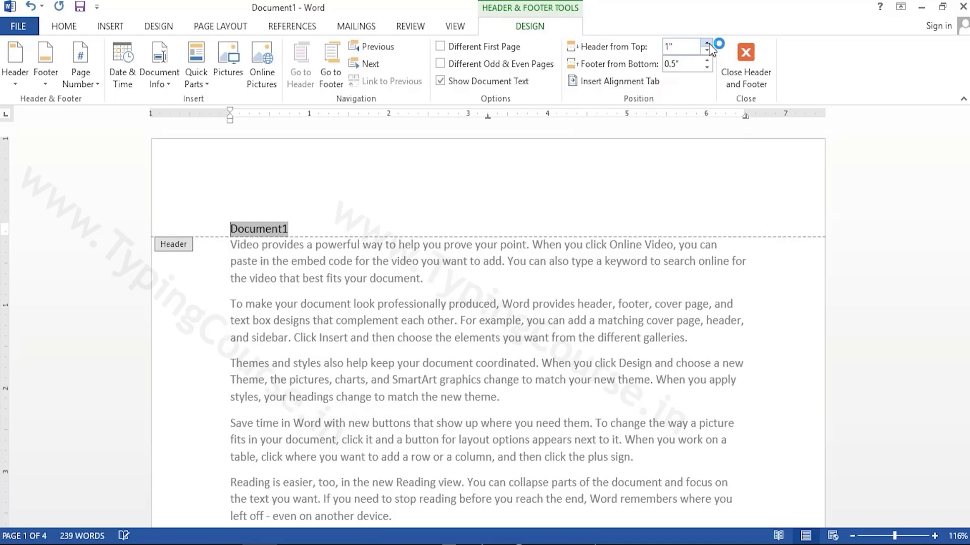
left_click(707, 44)
left_click(707, 45)
Set the header's distance from the top back to 0.5 inch
left_click(707, 52)
left_click(707, 52)
left_click(707, 53)
left_click(707, 52)
left_click(708, 53)
left_click(708, 53)
left_click(707, 52)
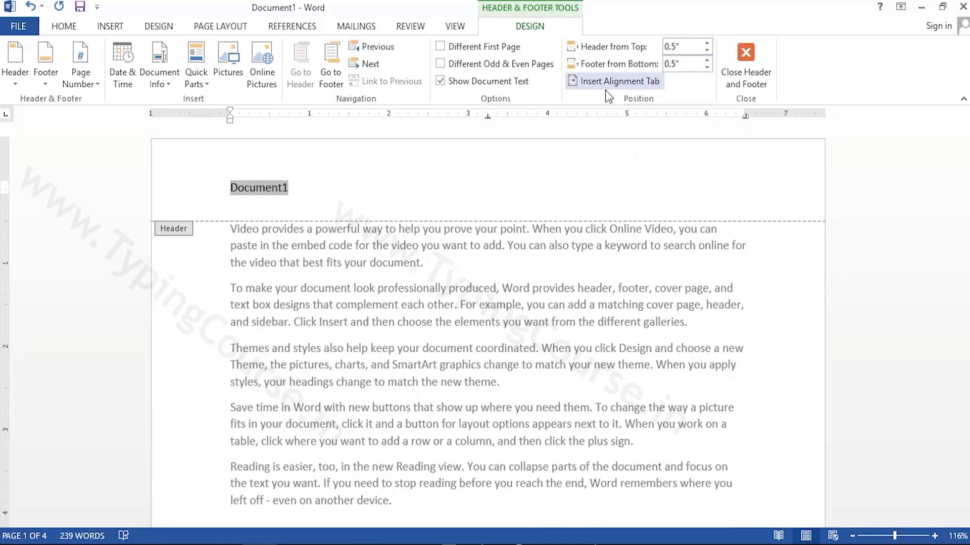
Insert a right alignment tab, relative to the margin and without a leader, before the Document1 text in the header
left_click(638, 86)
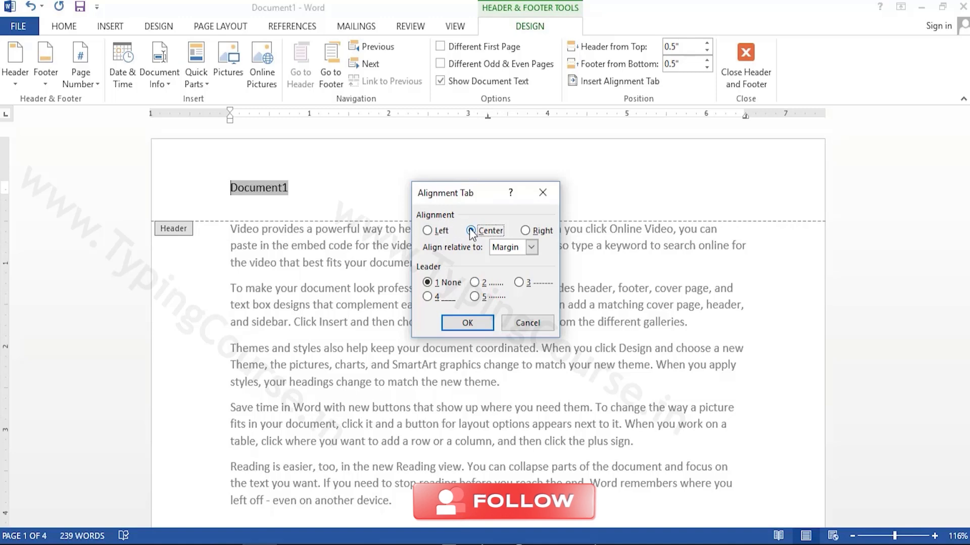
left_click(539, 193)
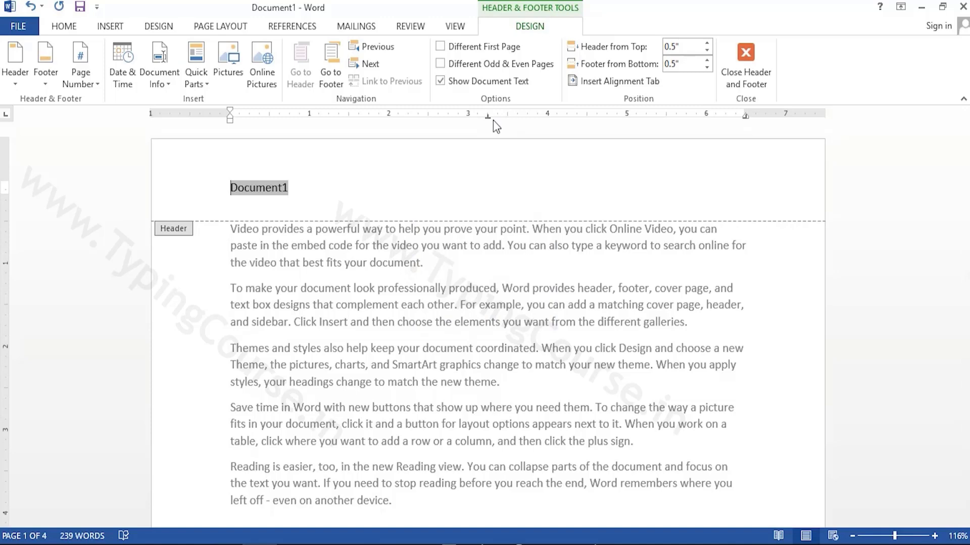
left_click(626, 83)
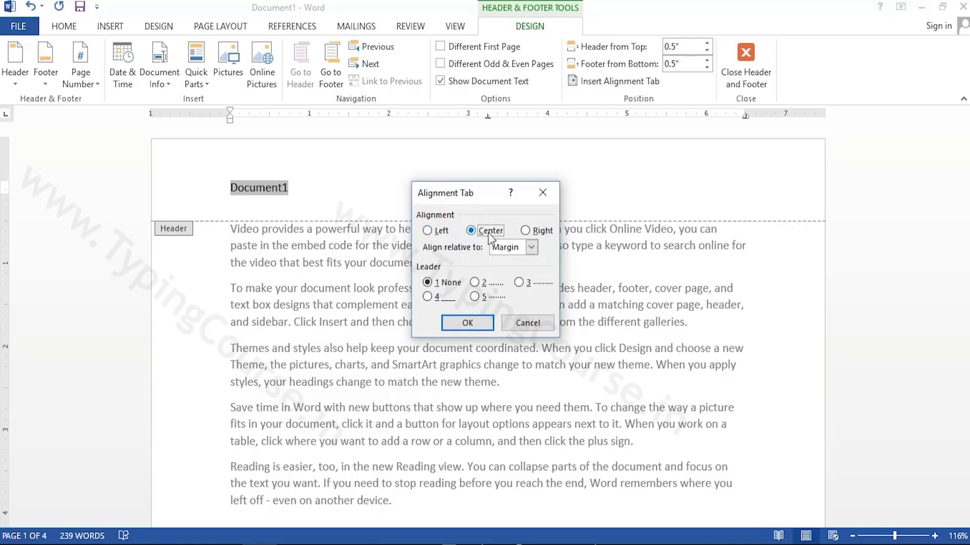
left_click(524, 230)
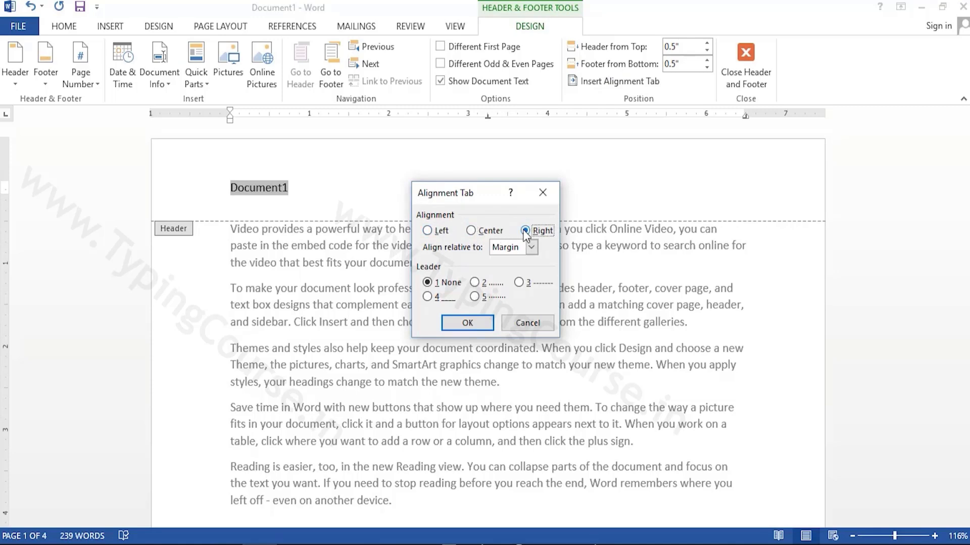
left_click(463, 326)
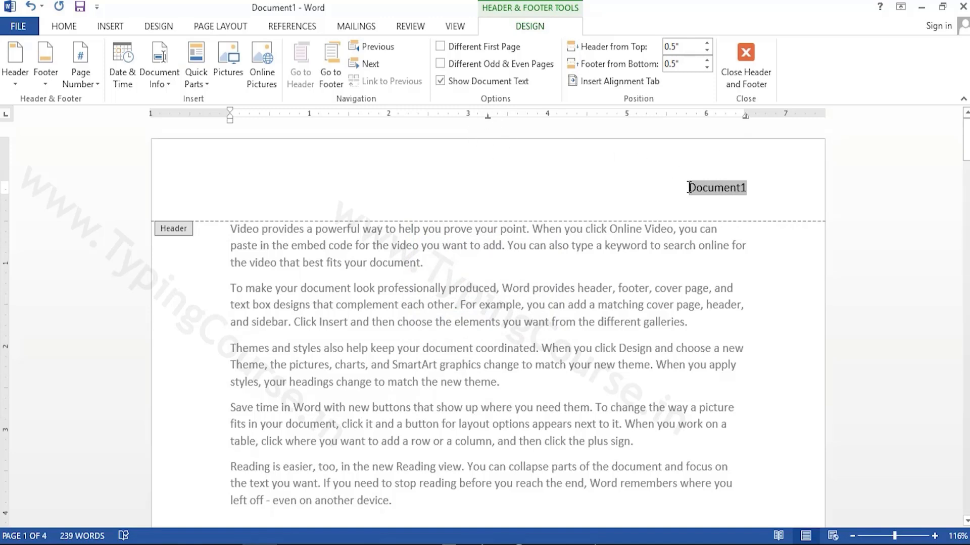
Insert a left alignment tab, relative to the margin and without a leader, before the Document1 text in the header
left_click(597, 82)
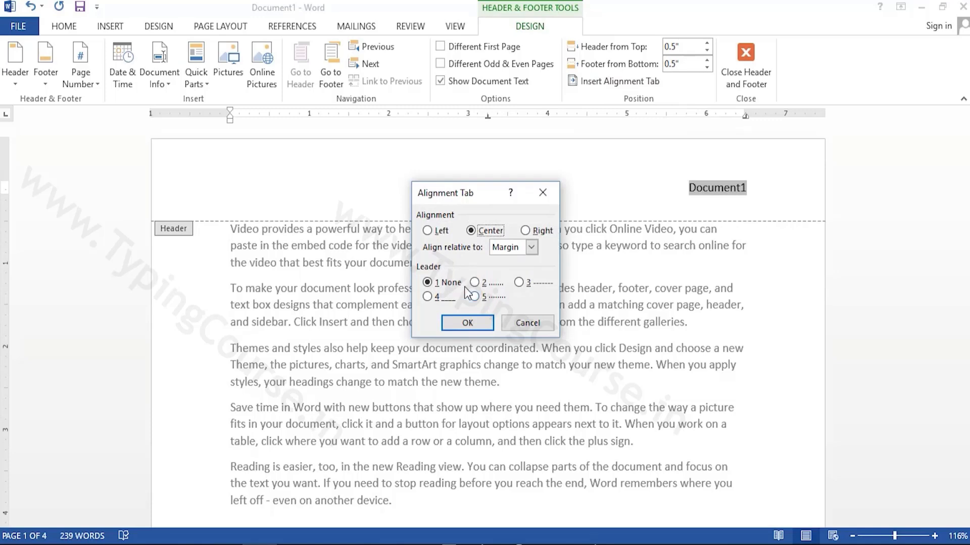
left_click(429, 231)
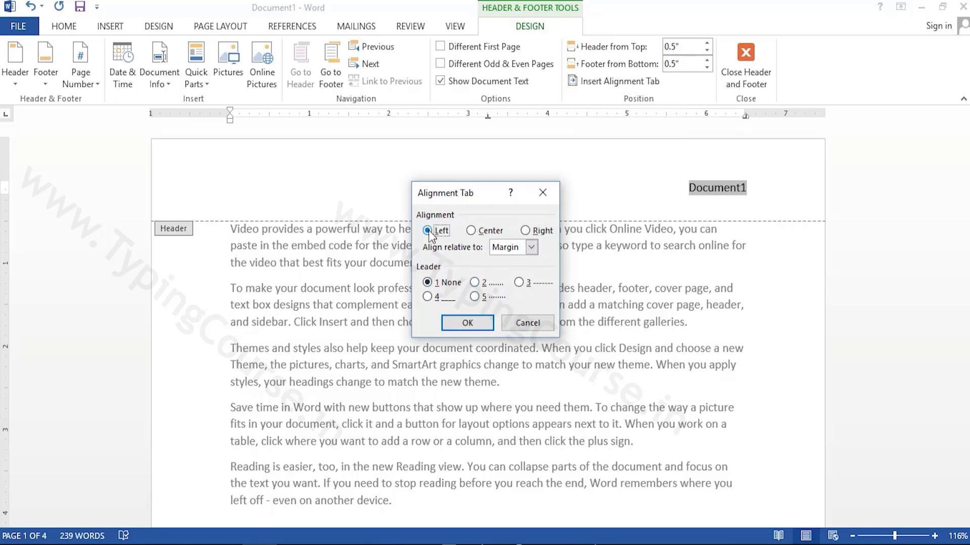
left_click(468, 323)
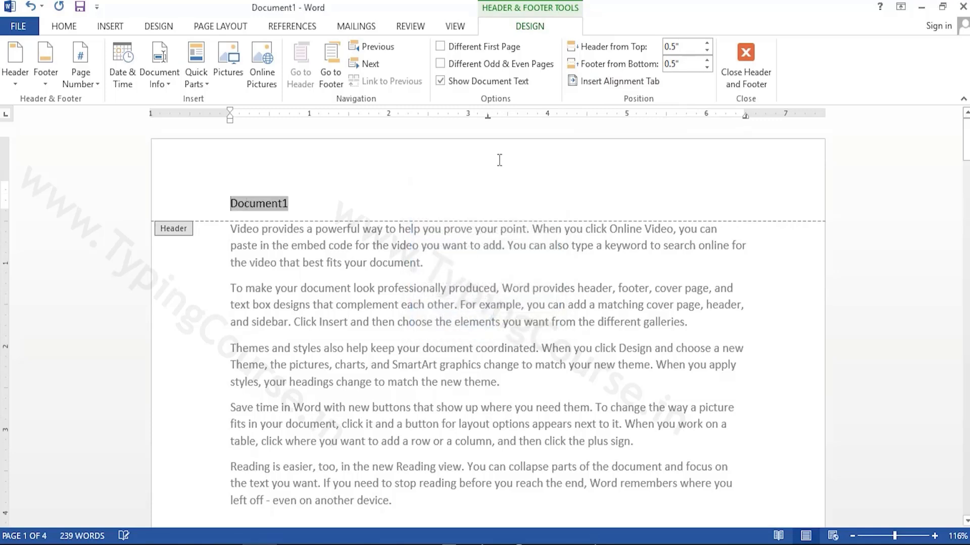
Insert a center alignment tab with dotted leader 2 after the Document1 text, and close the header
left_click(595, 81)
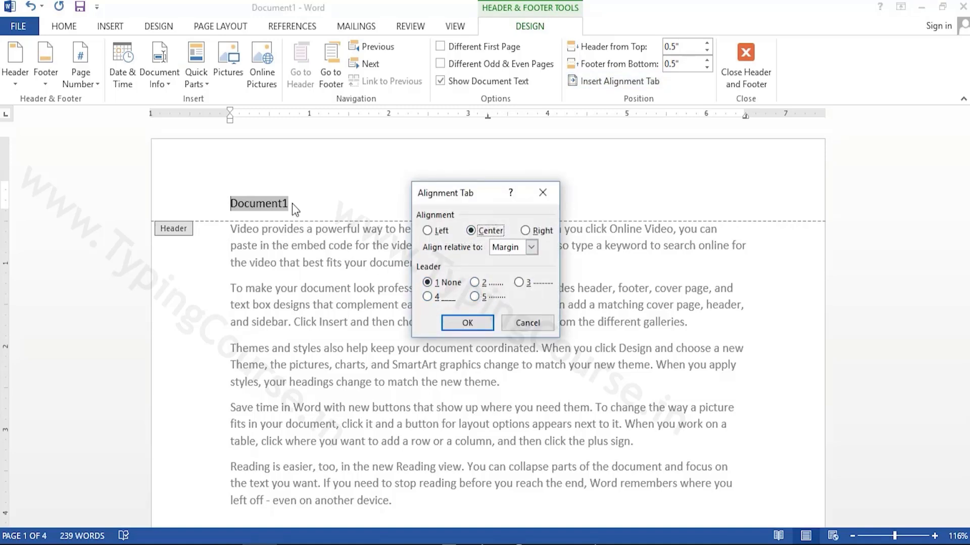
left_click(539, 192)
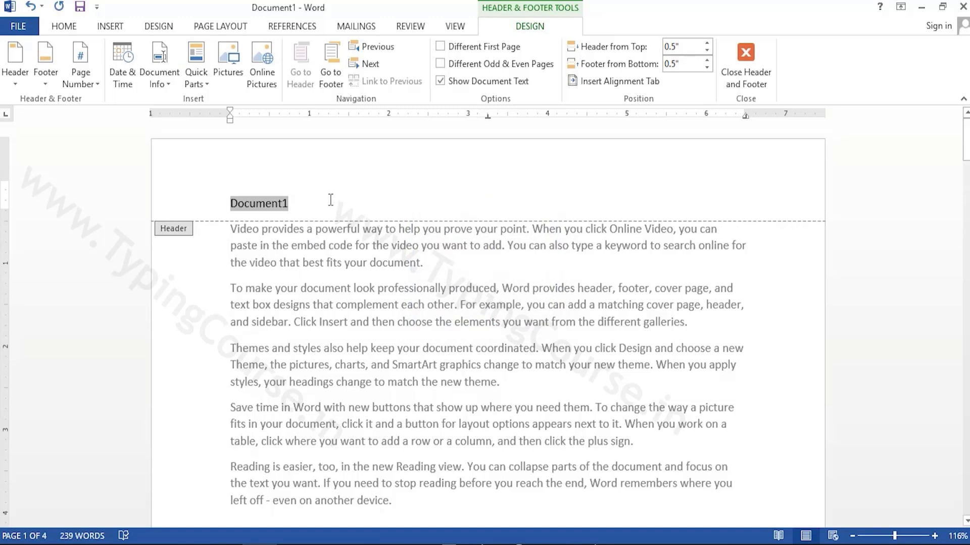
left_click(304, 201)
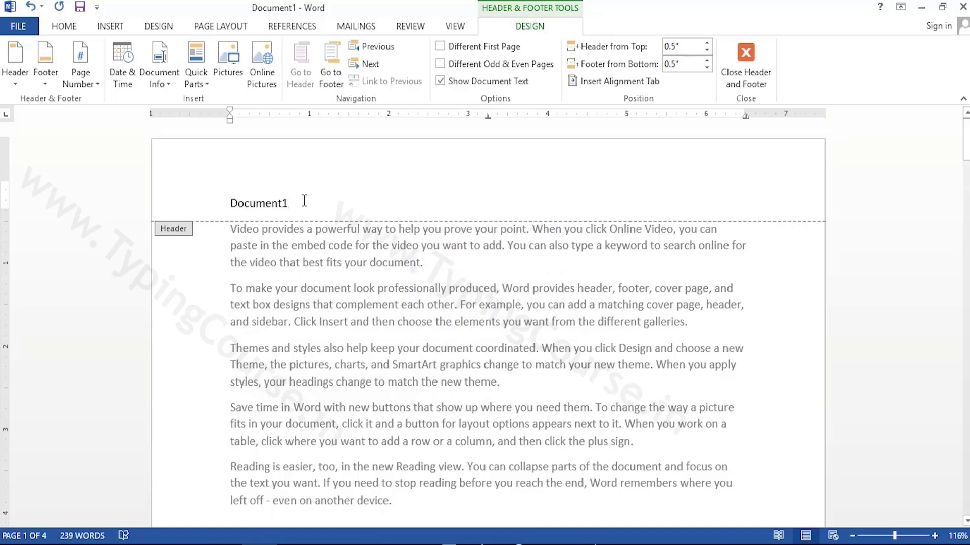
left_click(599, 83)
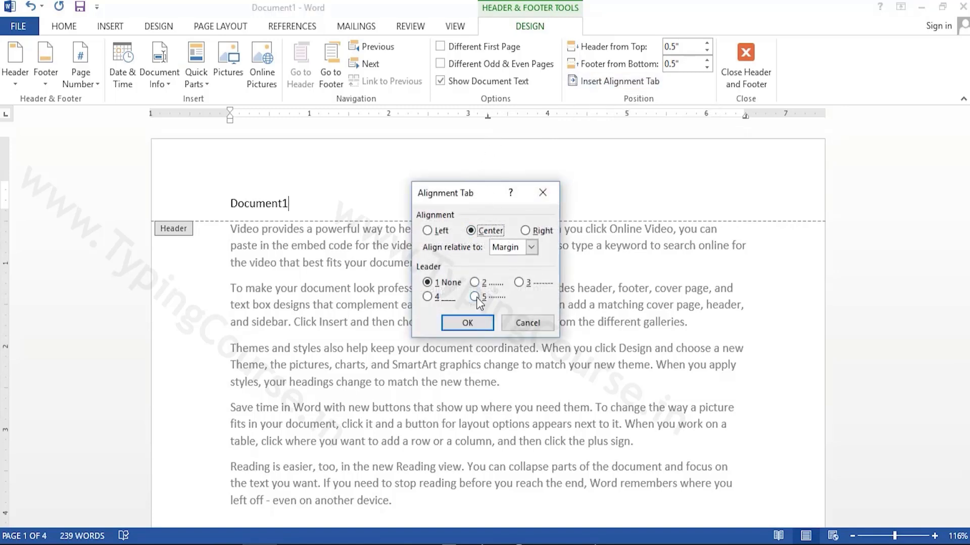
left_click(474, 283)
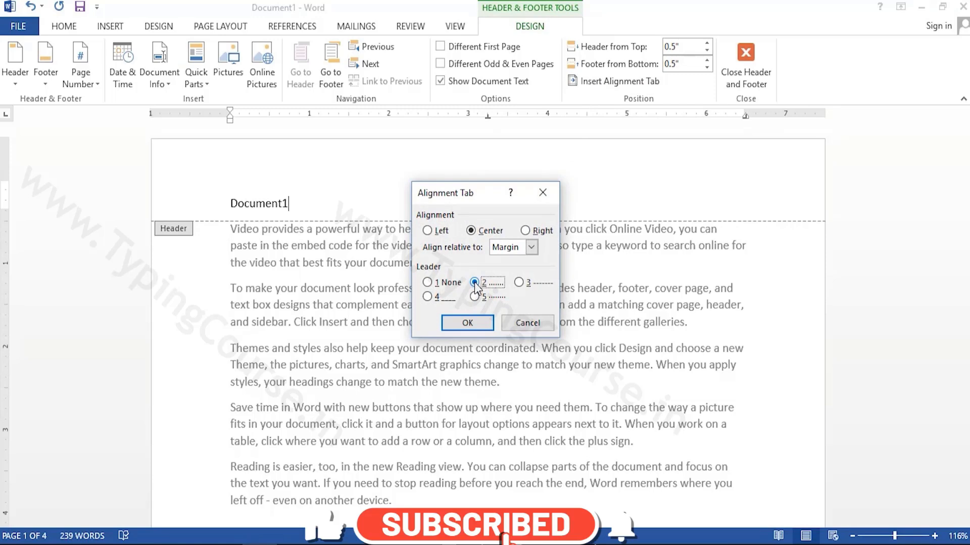
left_click(466, 326)
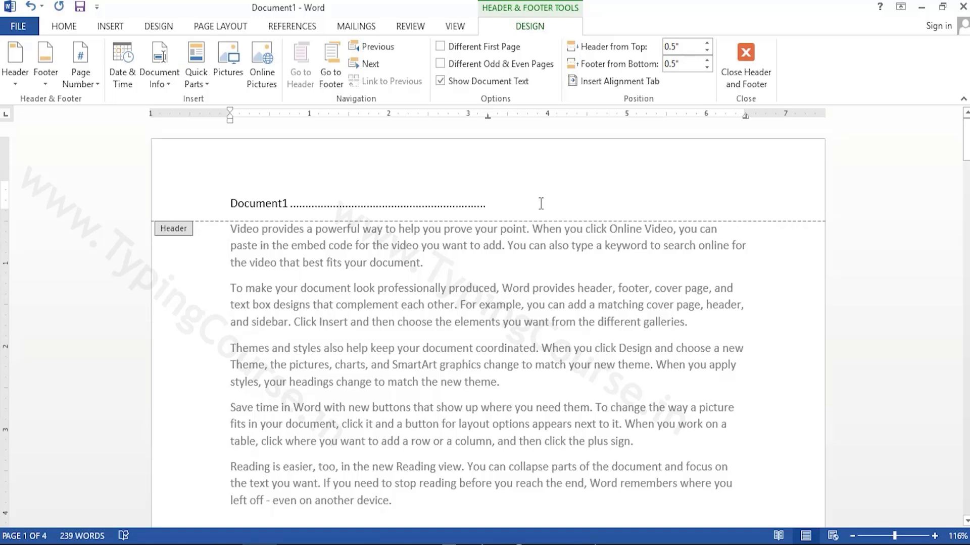
left_click(748, 58)
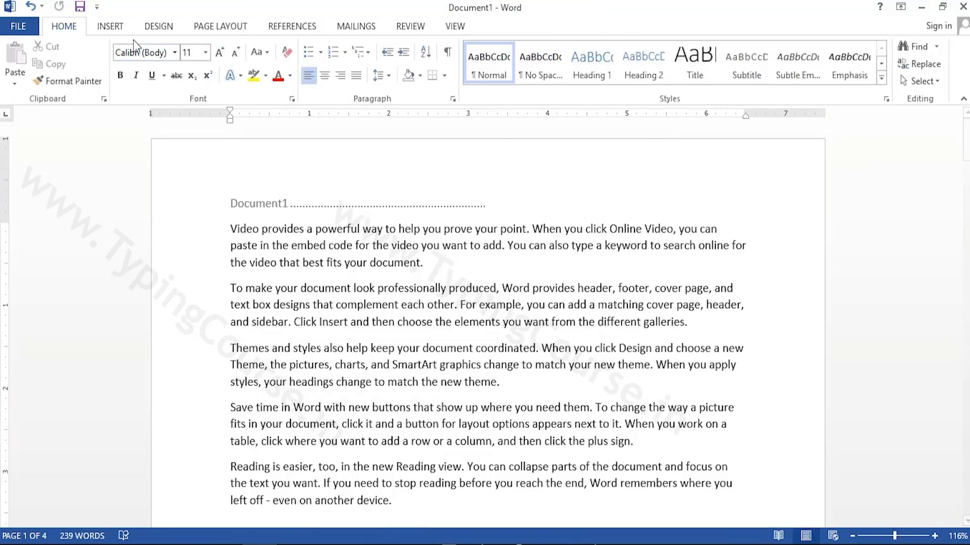
Browse the additional Office.com header designs, open the existing header for editing, and close it again
left_click(107, 26)
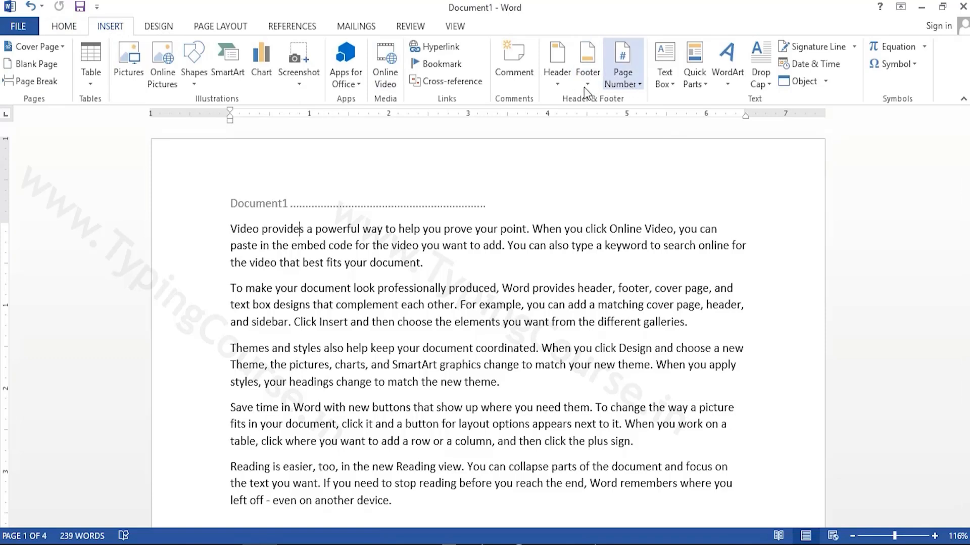
left_click(562, 83)
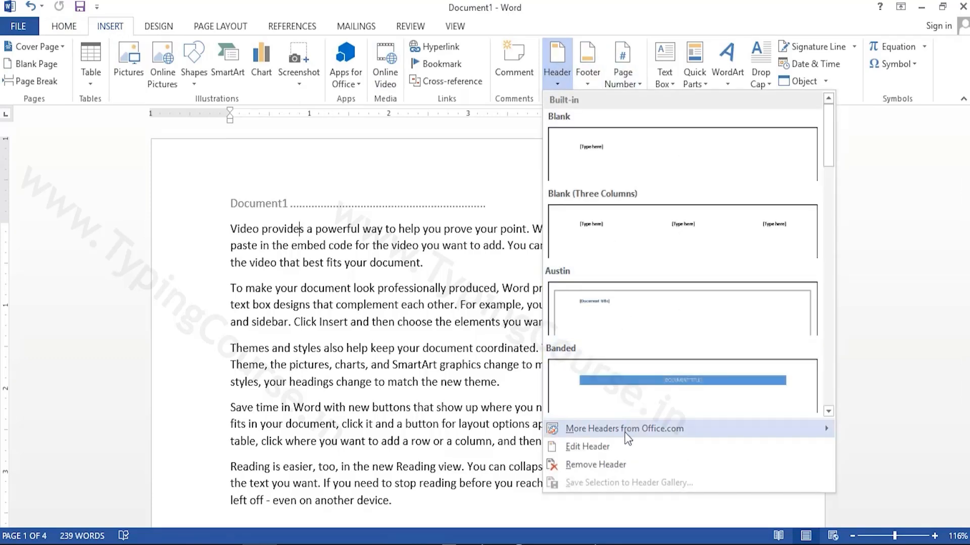
mouse_move(617, 433)
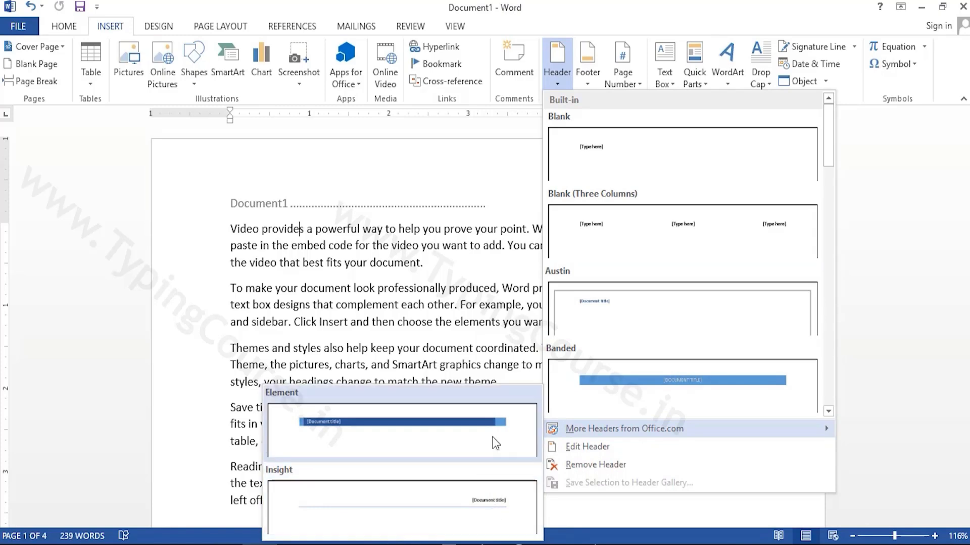
left_click(593, 448)
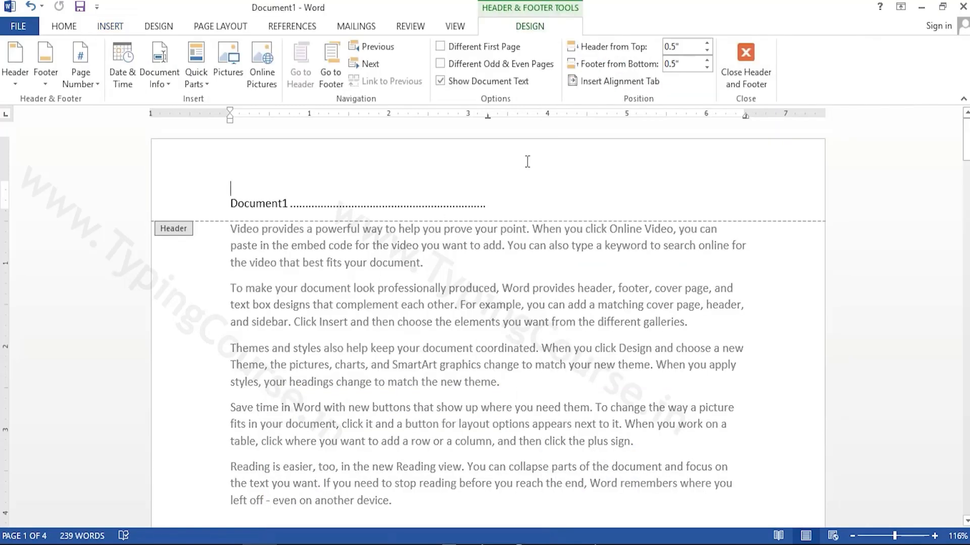
left_click(746, 52)
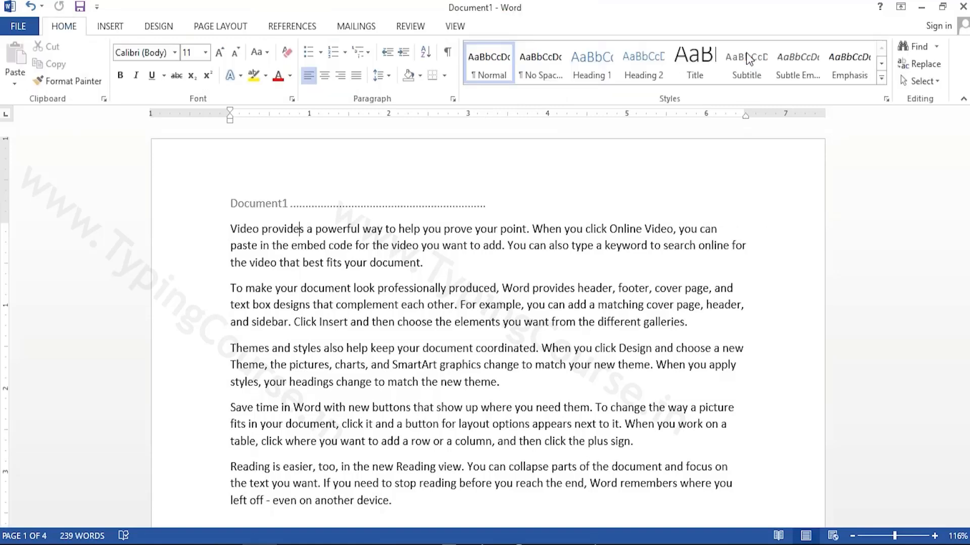
Remove the header from the document
left_click(113, 30)
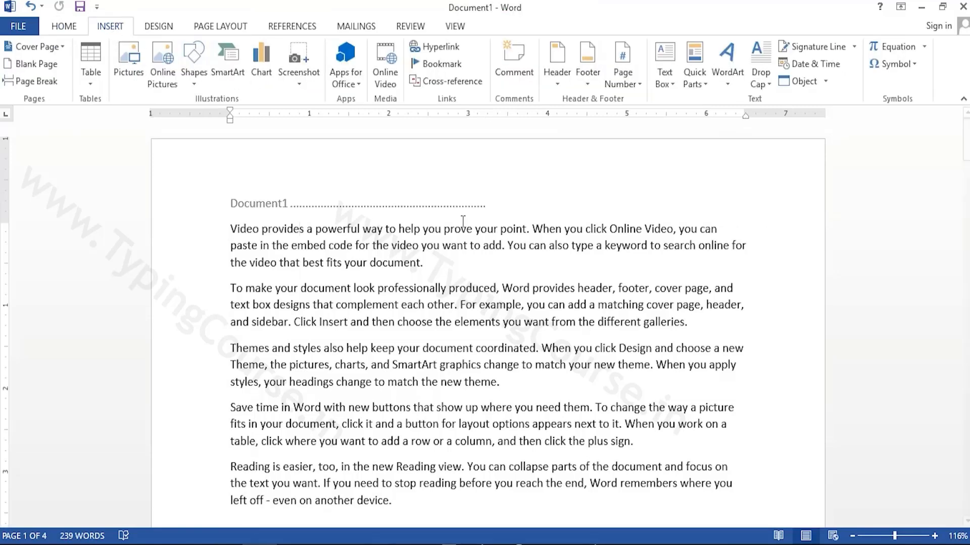
left_click(559, 84)
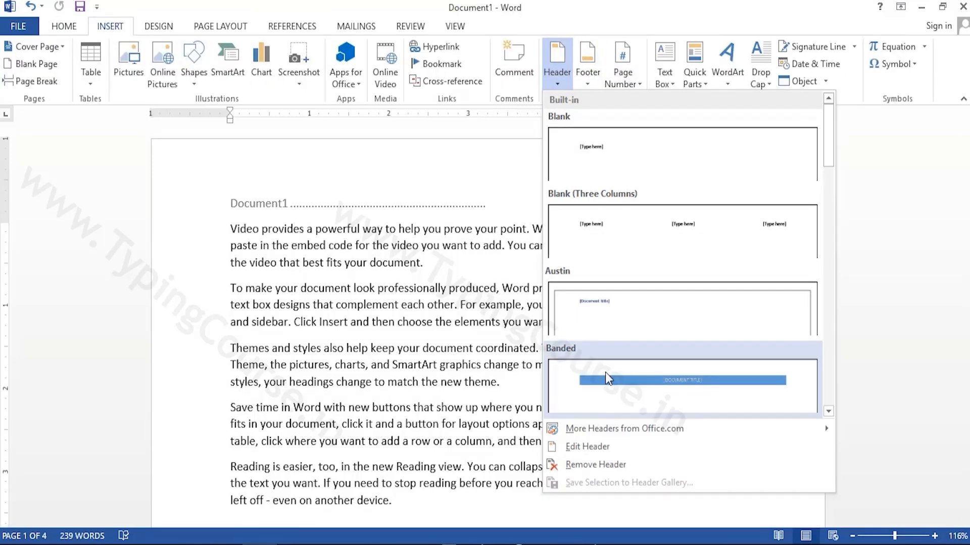
left_click(596, 466)
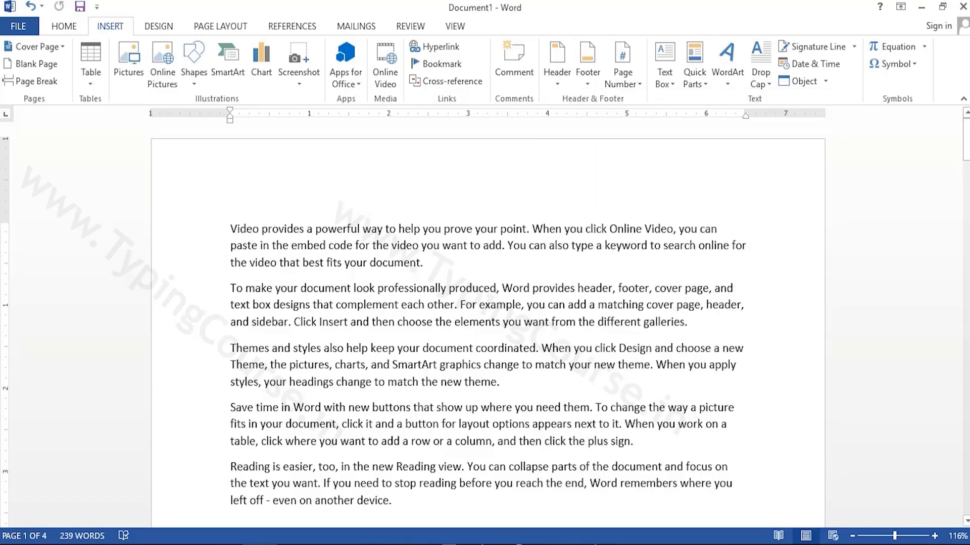
Undo the last action, remove the footer from the document, and return to the start of the first page
left_click_drag(966, 151, 966, 226)
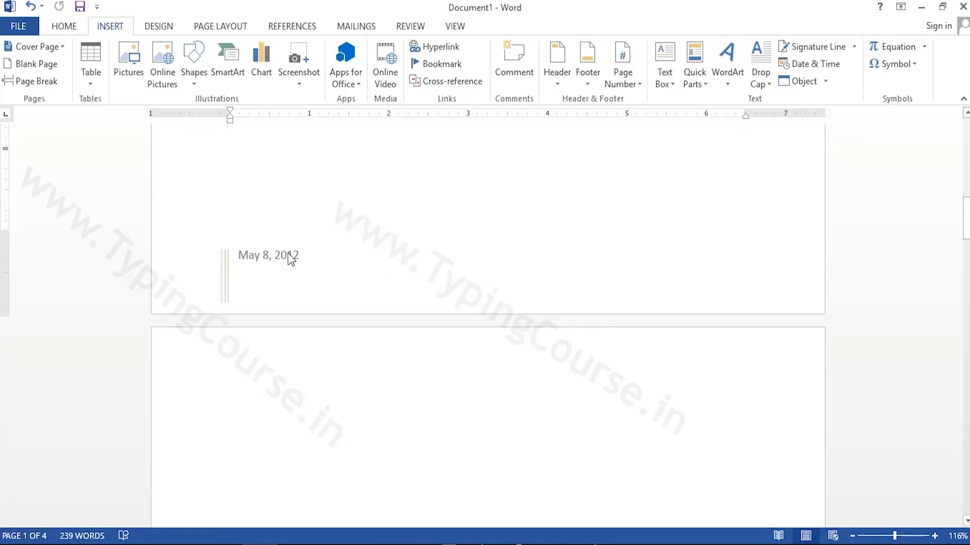
key("ctrl+z")
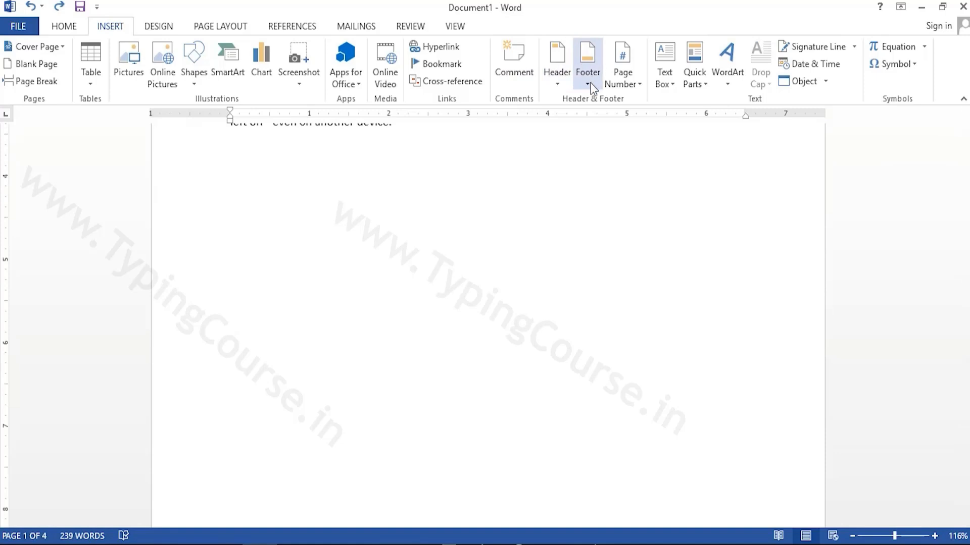
left_click(589, 84)
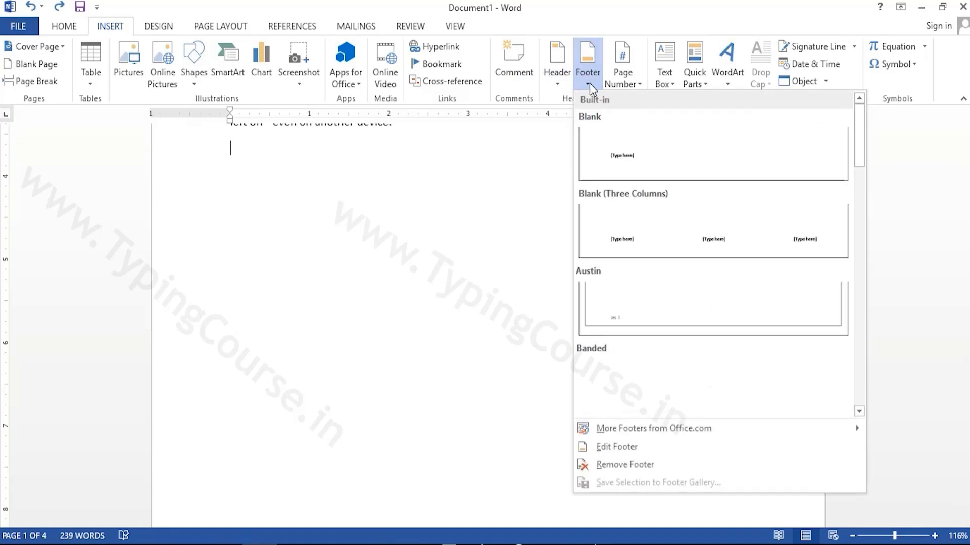
left_click(622, 464)
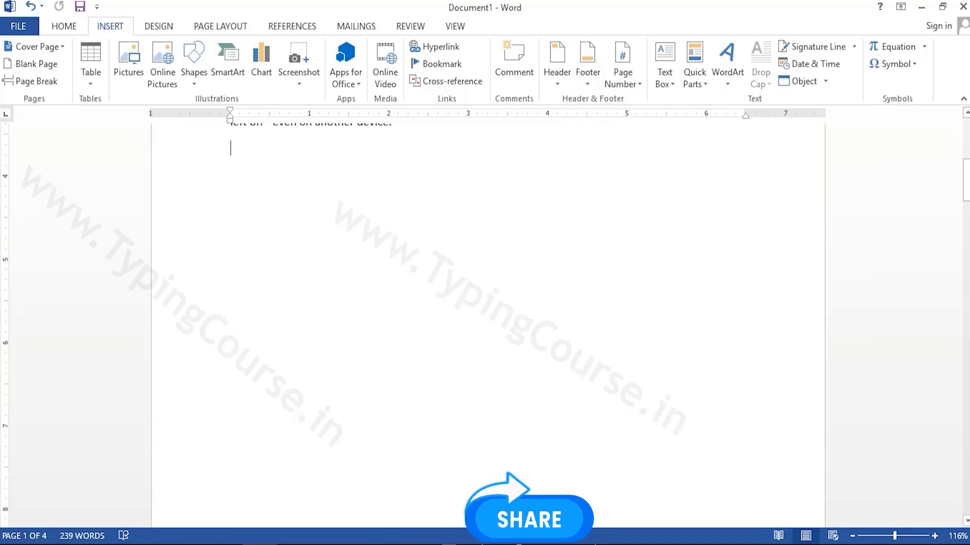
left_click_drag(966, 181, 961, 123)
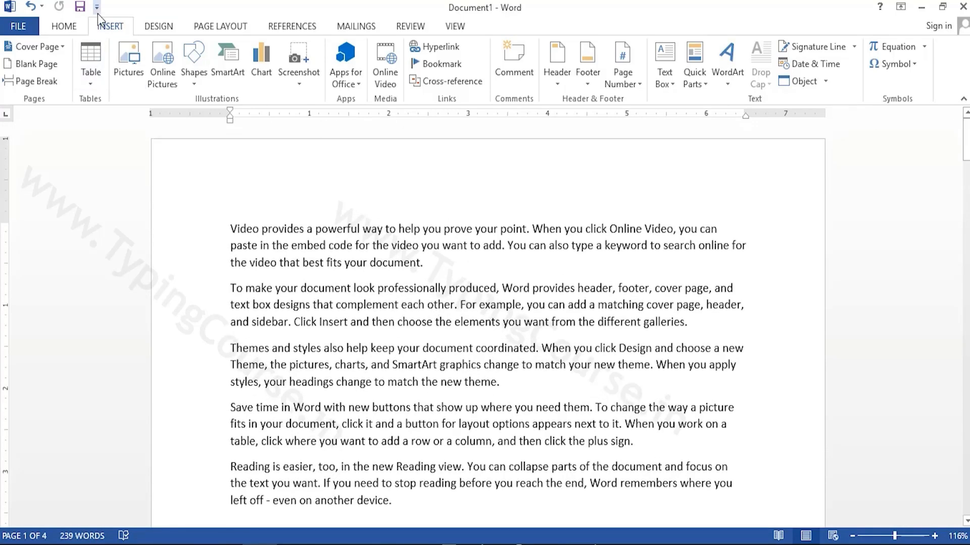